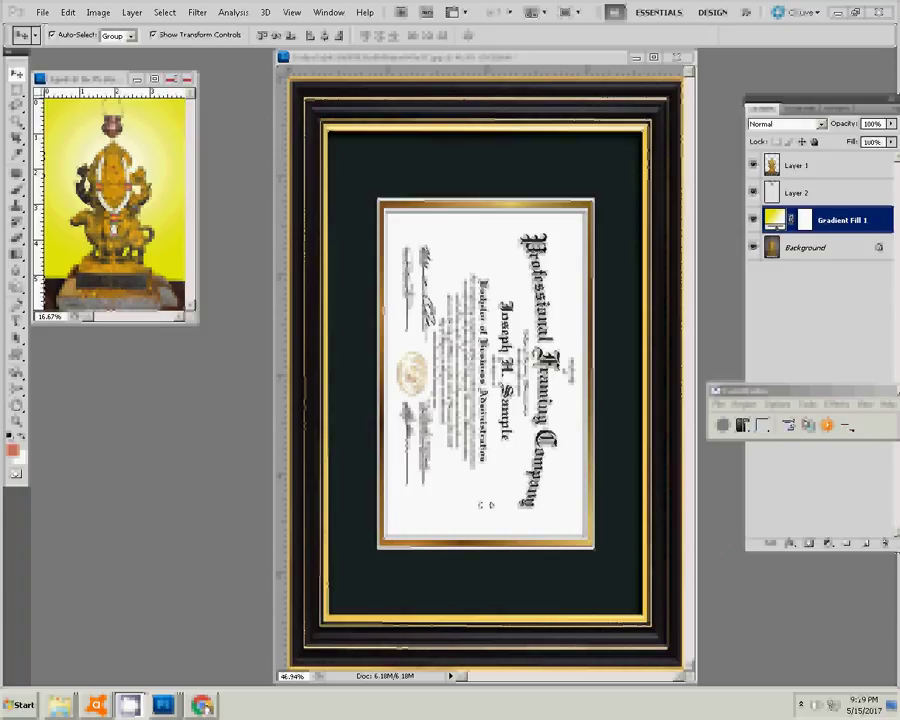
Step: Select the entire statue image and copy it
left_click(165, 12)
left_click(166, 26)
left_click(165, 12)
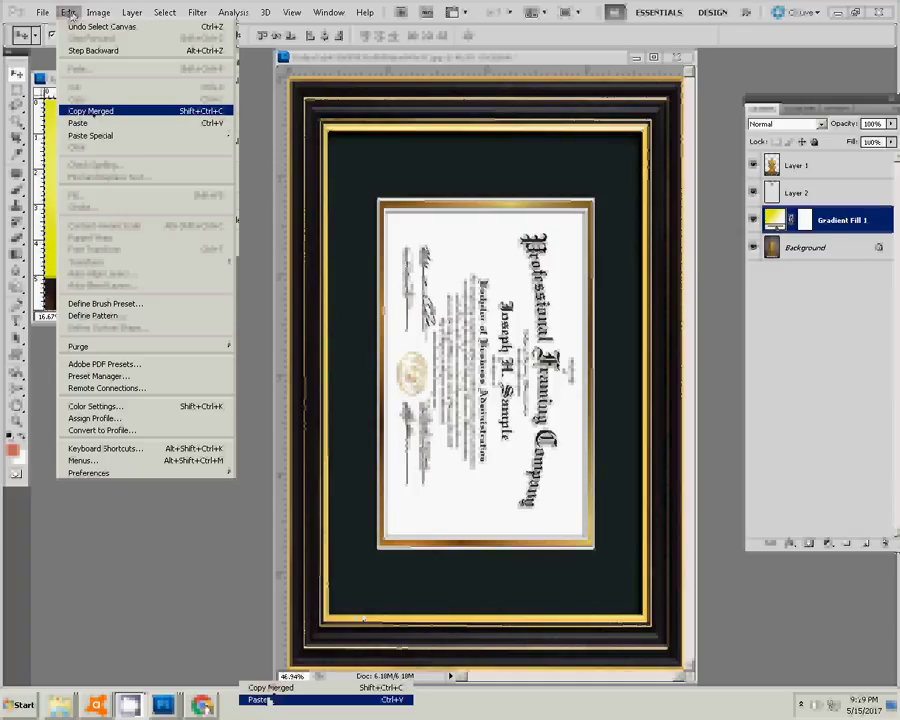
left_click(78, 123)
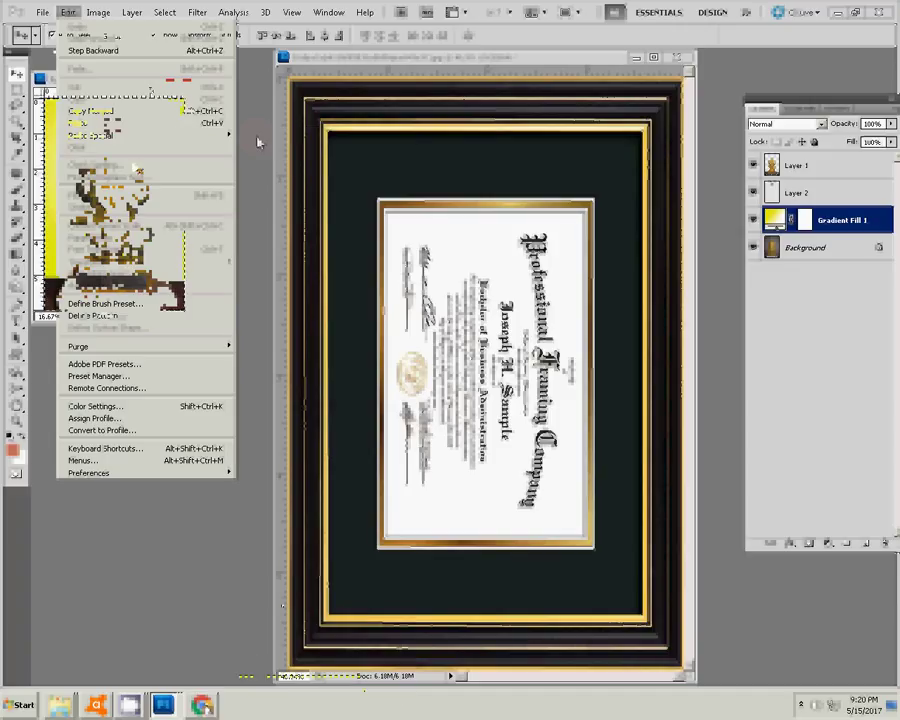
left_click(257, 142)
Step: Flatten the statue image, copy it, and paste it into the frame's inner mat selection
left_click(127, 19)
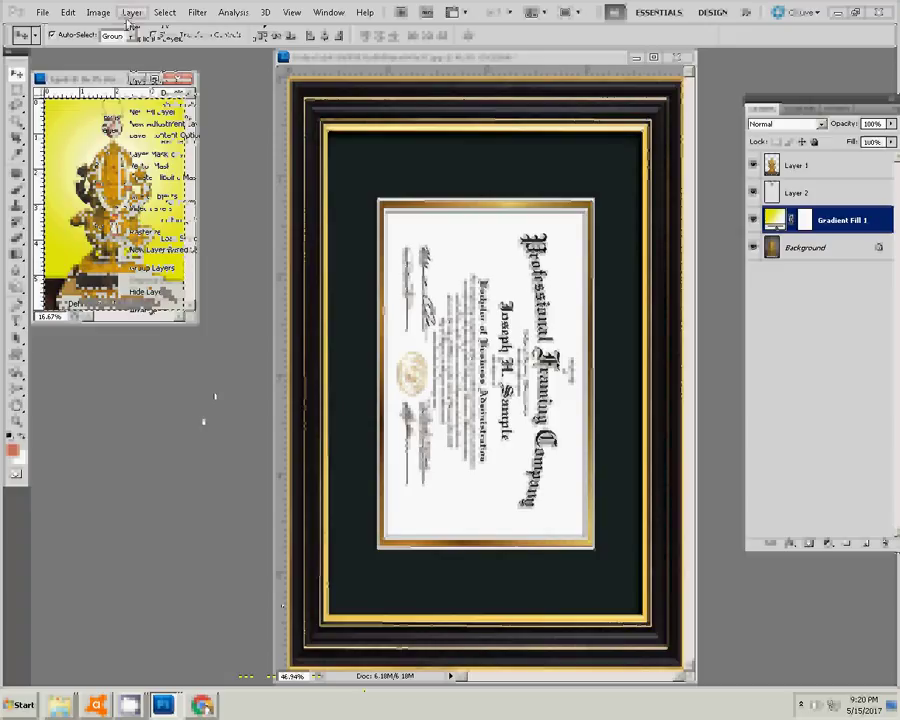
left_click(129, 20)
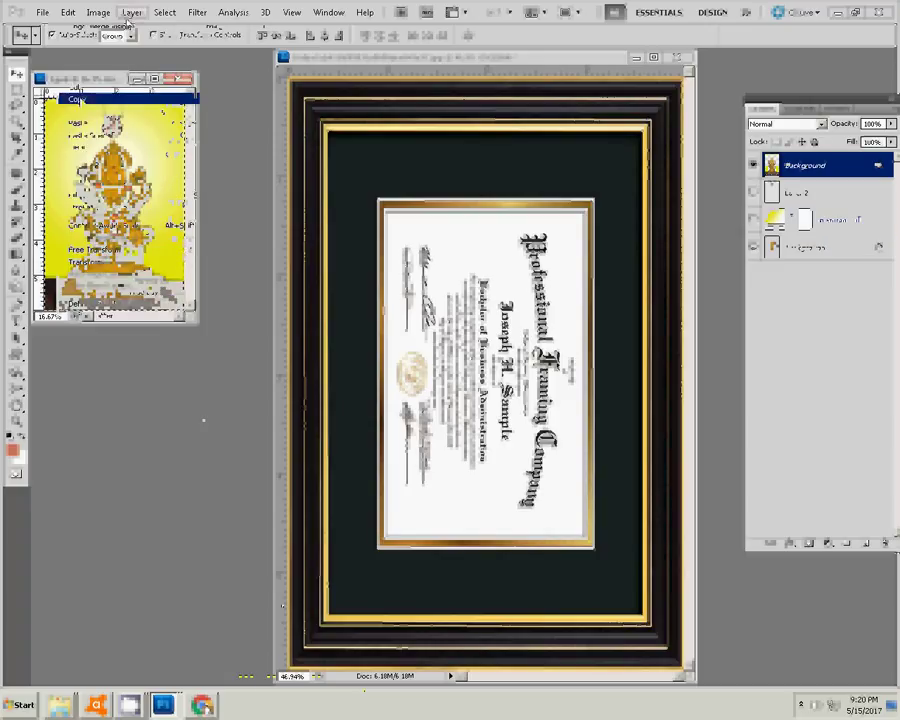
left_click(67, 12)
left_click(80, 101)
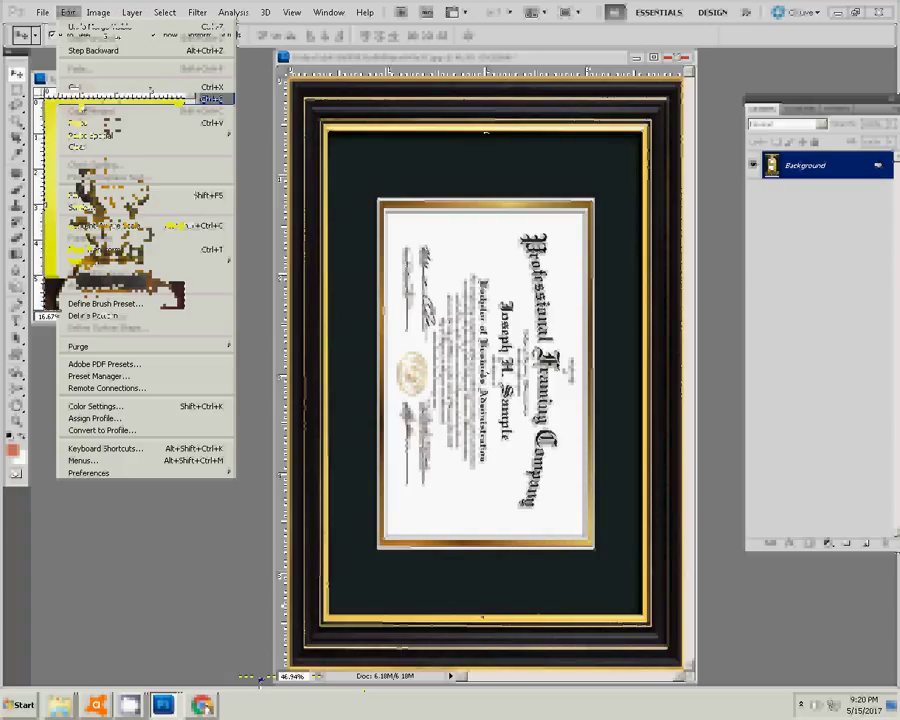
left_click(43, 12)
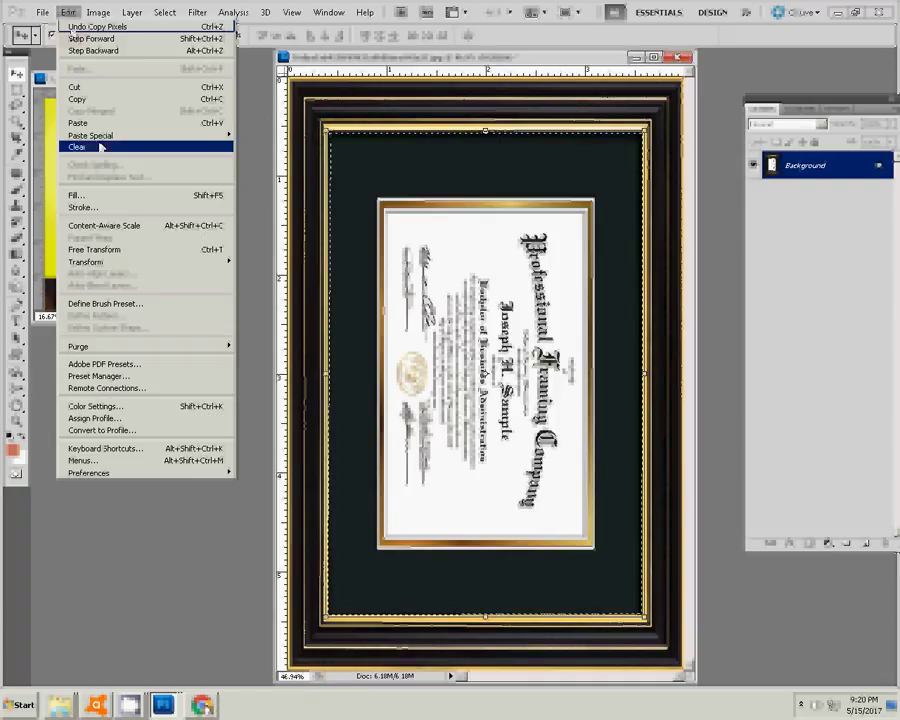
mouse_move(90, 135)
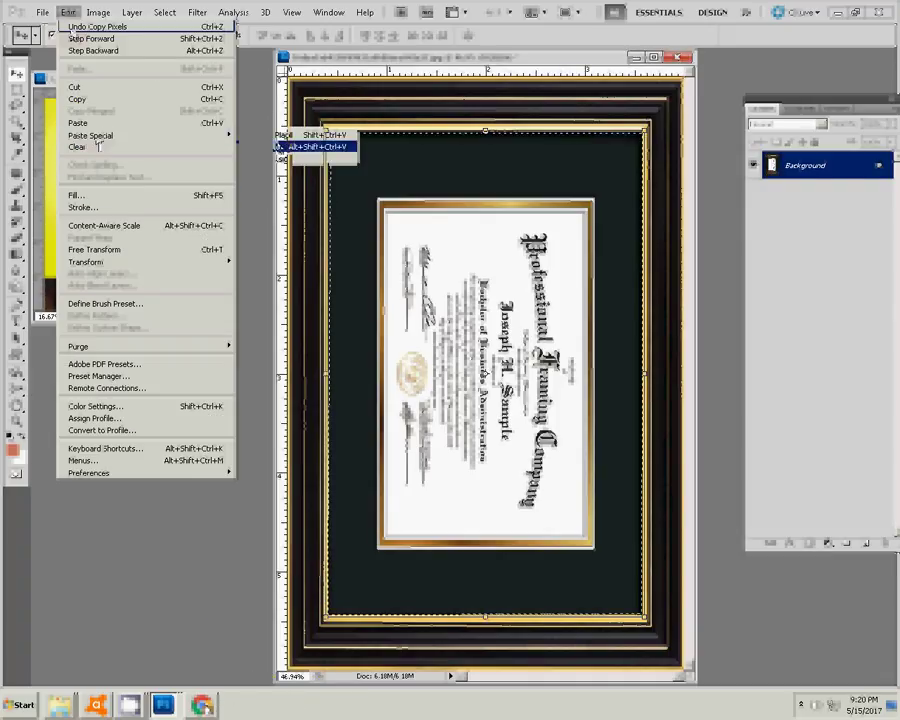
left_click(300, 147)
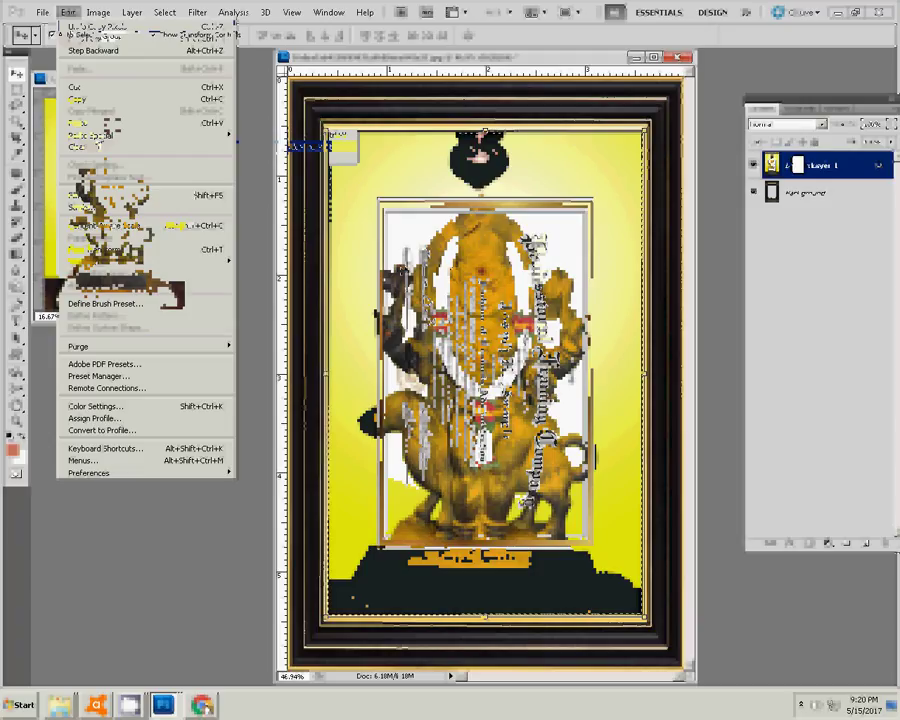
Step: Save the framed statue composite as a JPEG in a different folder
key("shift+ctrl+s")
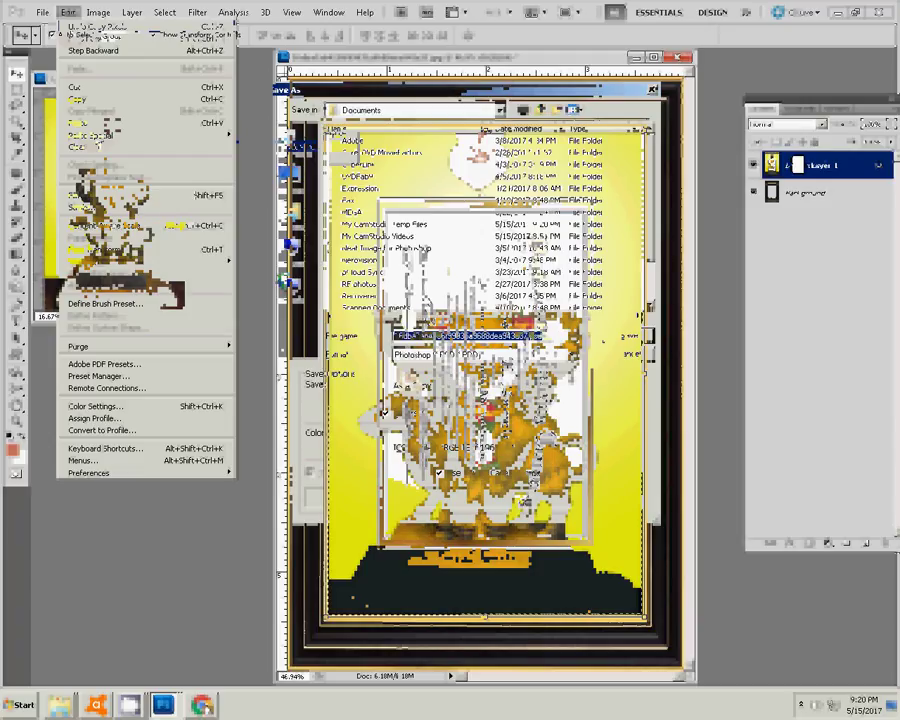
left_click(500, 110)
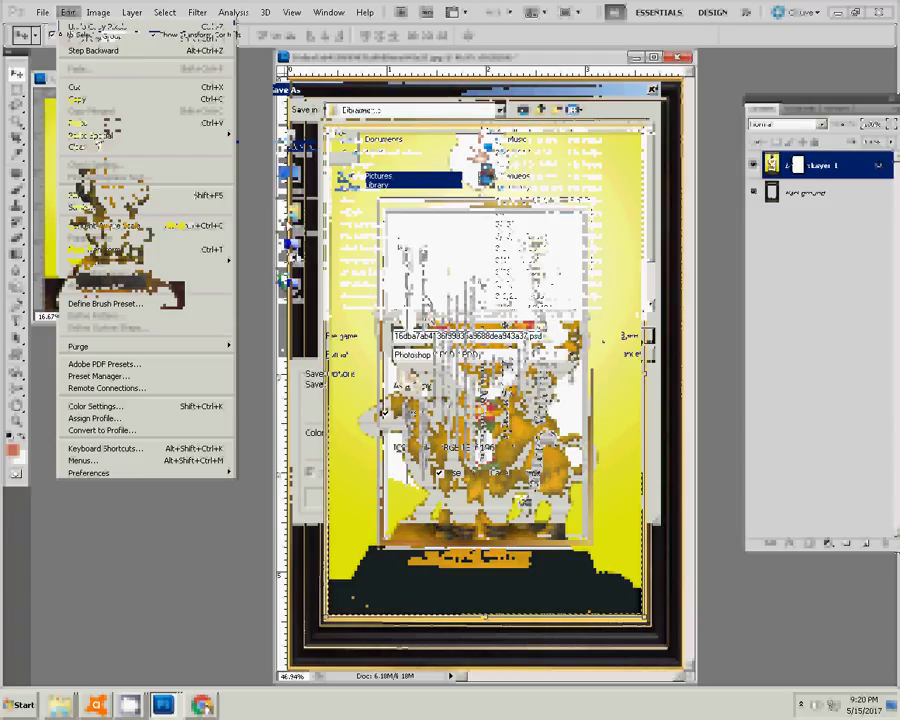
left_click(330, 236)
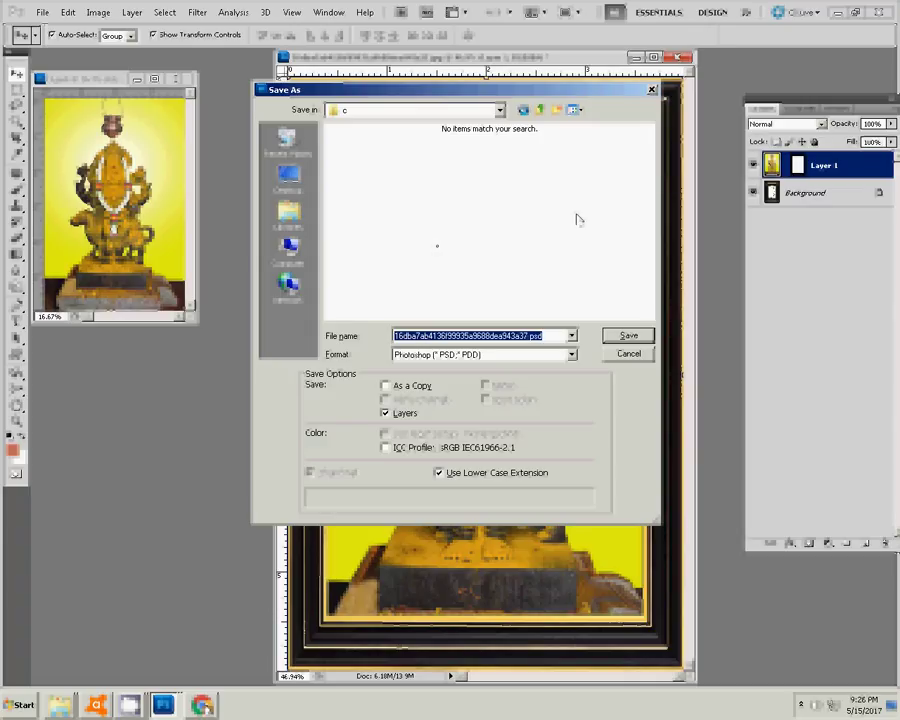
left_click(525, 355)
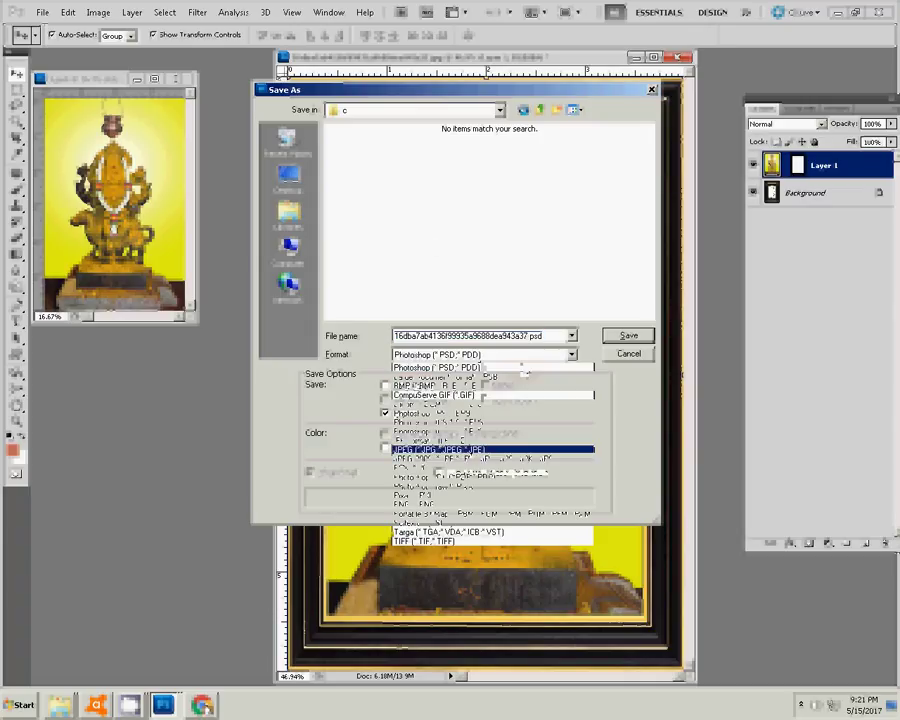
left_click(440, 450)
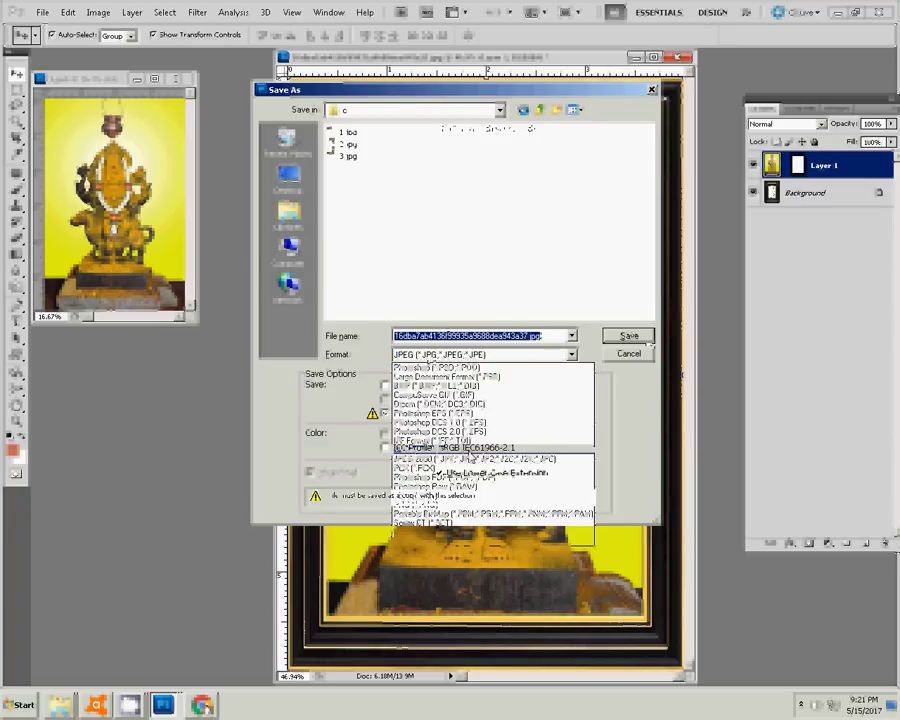
left_click(640, 340)
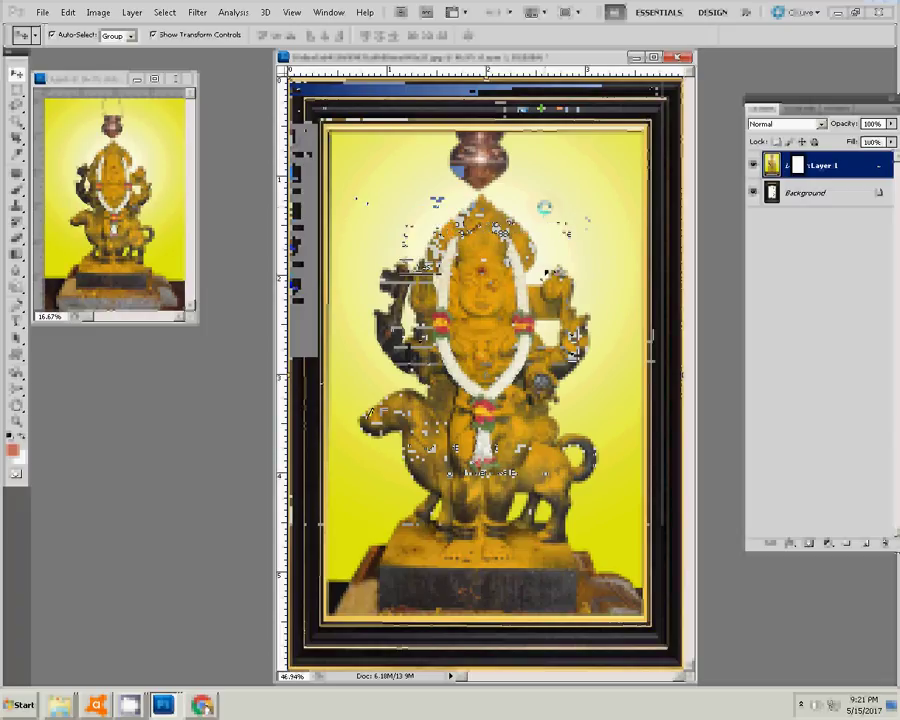
Step: Undo the pasted statue, close the statue document, and switch to the Documents window
key("ctrl+z")
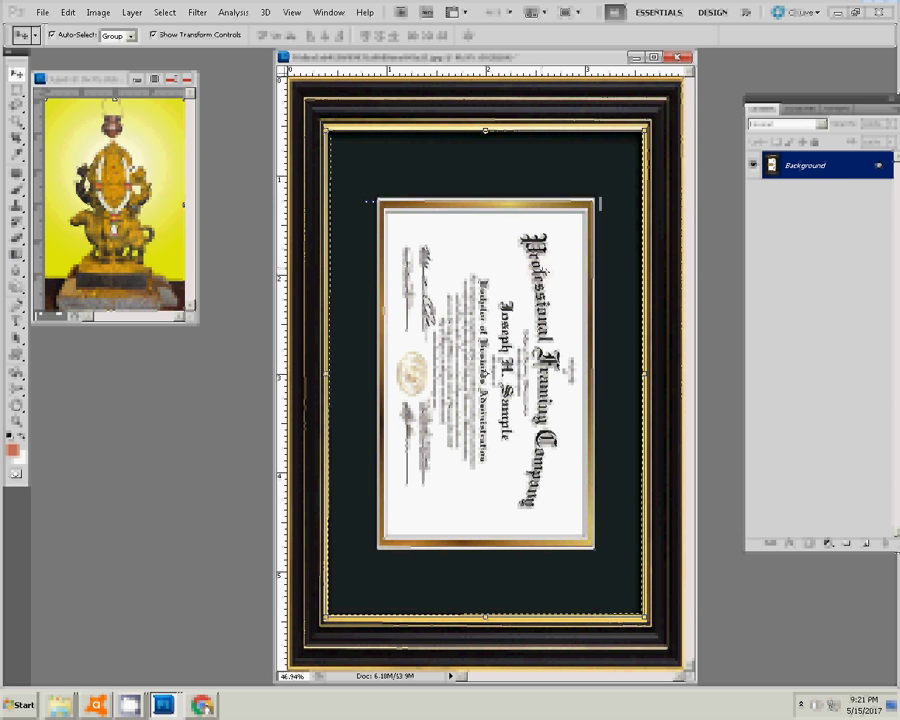
key("ctrl+w")
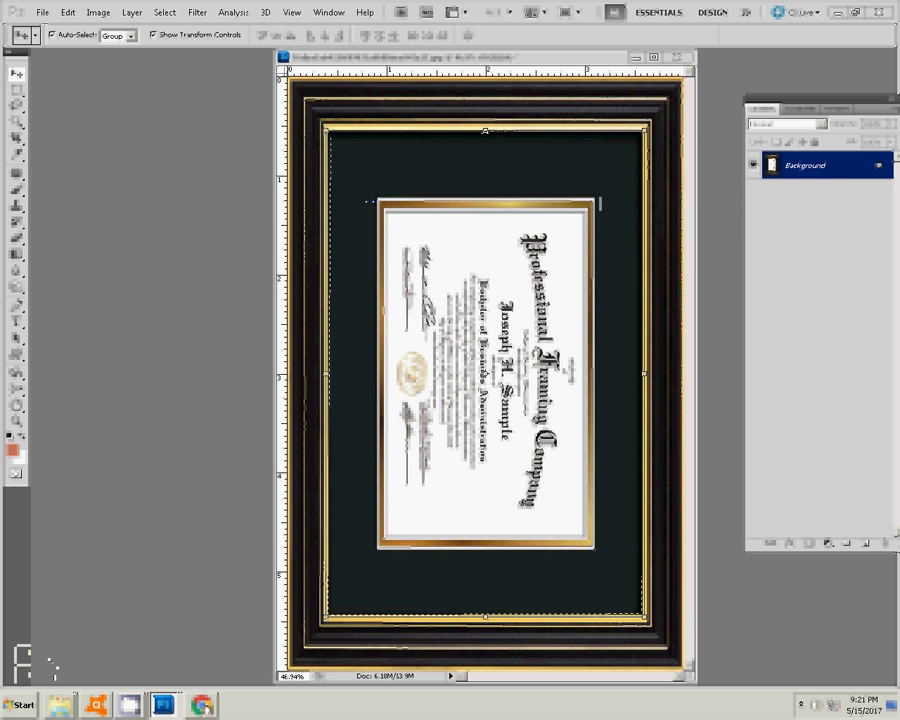
key("alt+Tab")
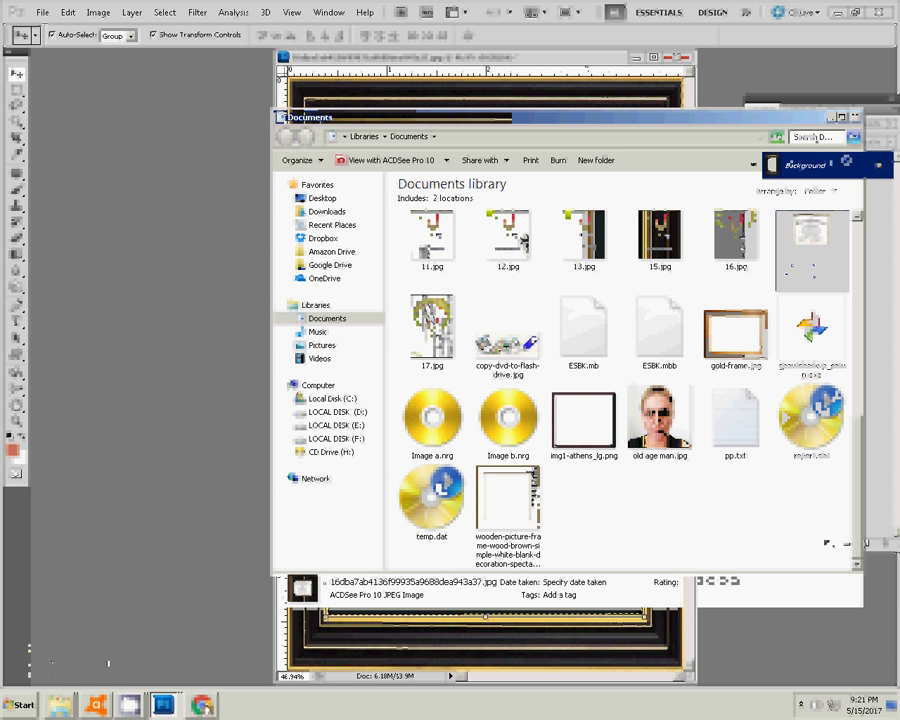
Step: Open 3.psd from the Pictures library's a folder in Photoshop
key("alt+Tab")
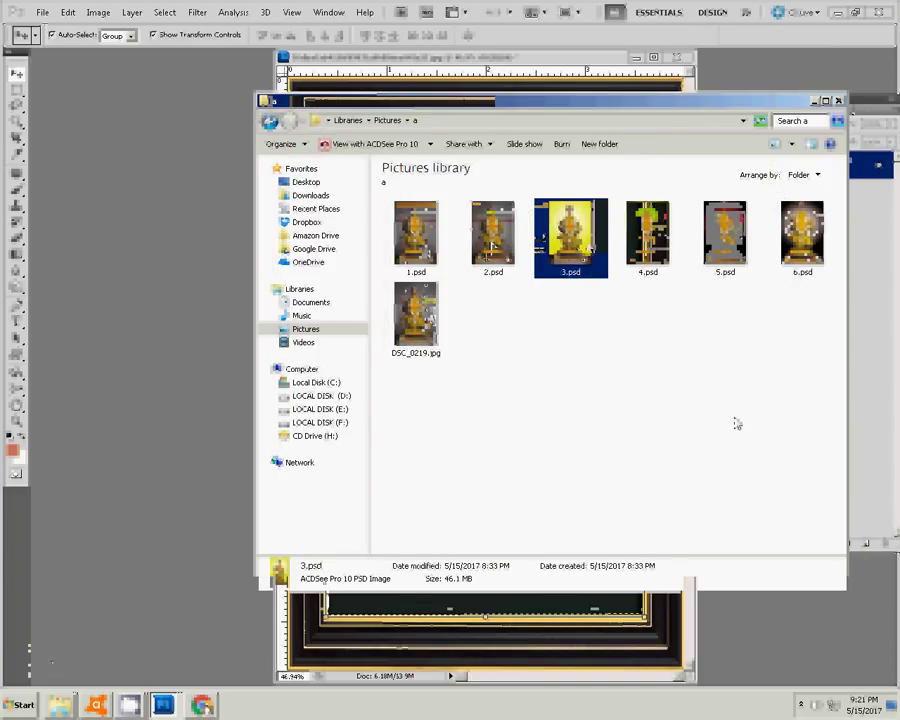
key("alt+Tab")
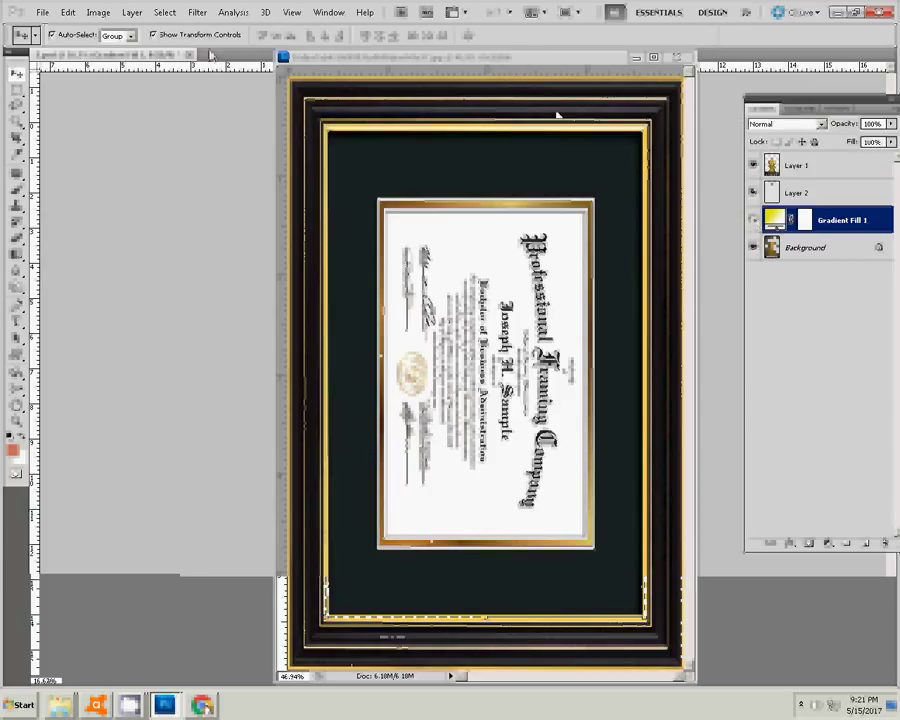
Step: Float 3.psd in its own window, hide Gradient Fill 1, and select the Background layer
left_click_drag(120, 55, 200, 75)
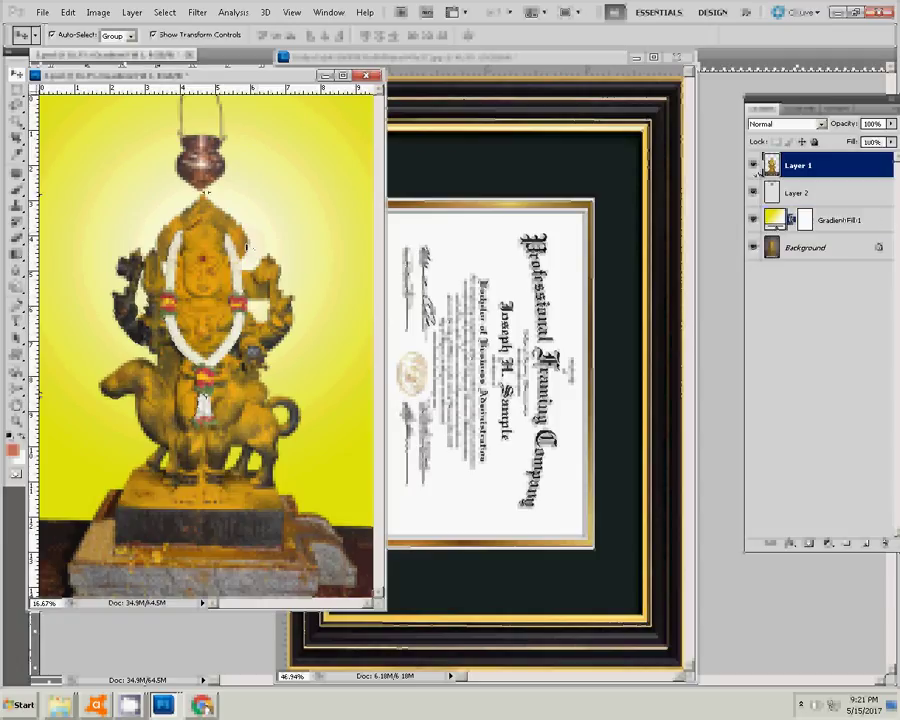
left_click(754, 219)
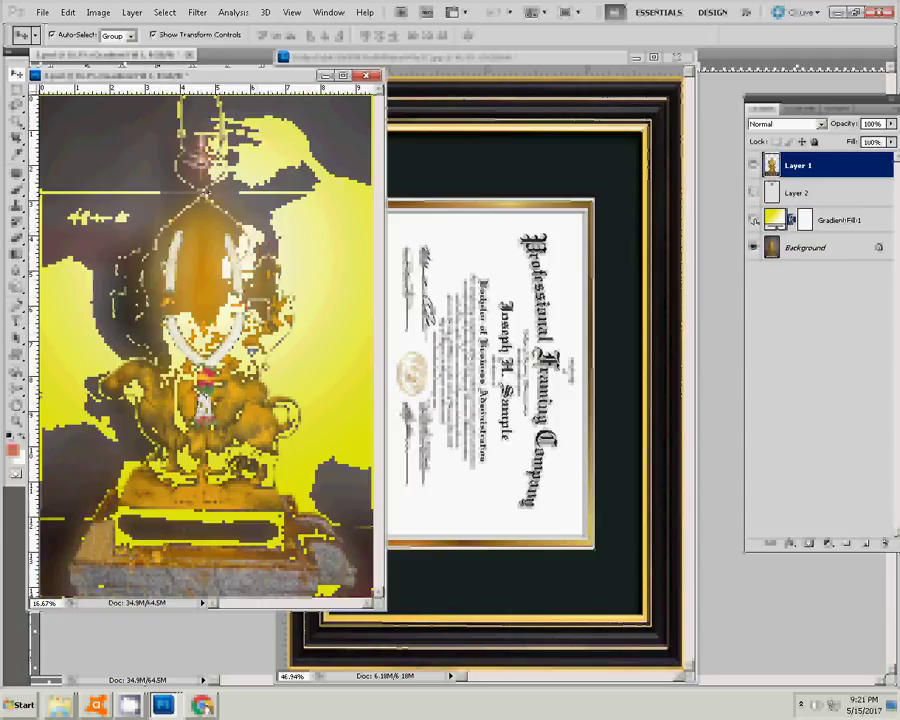
left_click(754, 220)
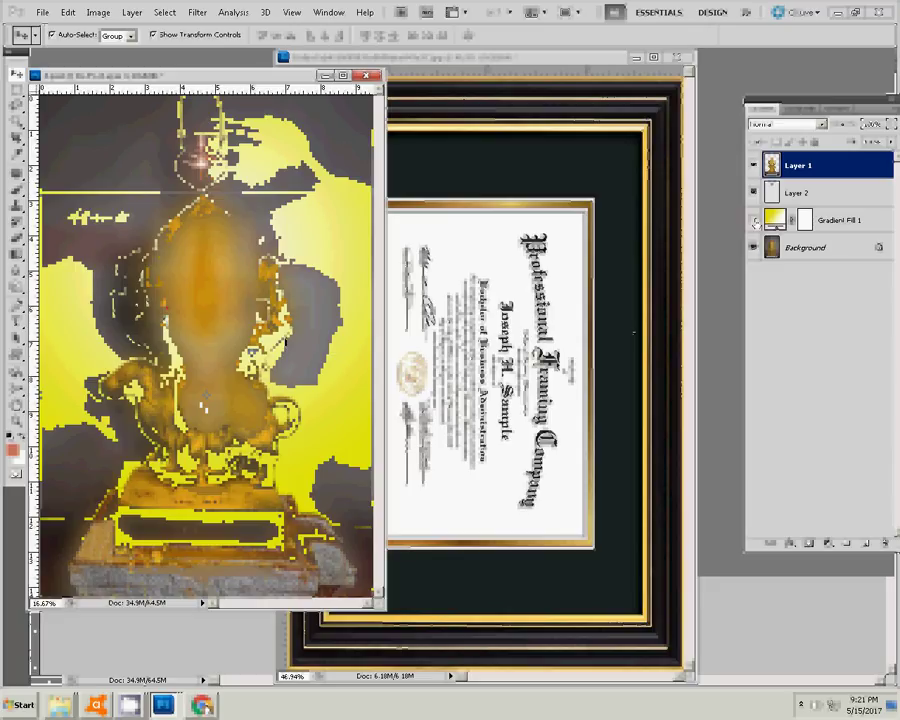
left_click(805, 247)
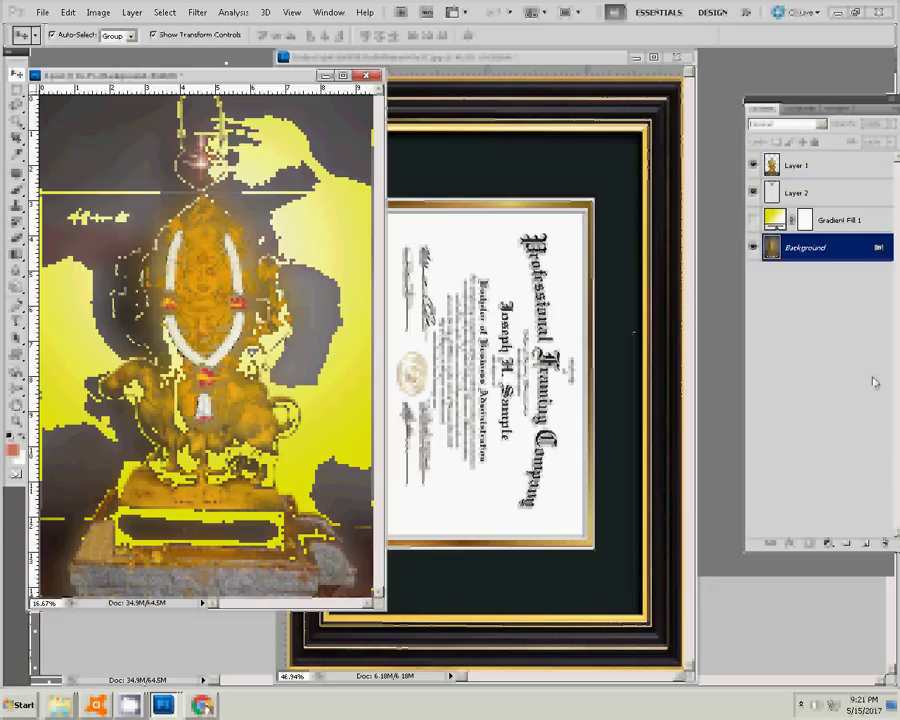
left_click(196, 12)
mouse_move(240, 291)
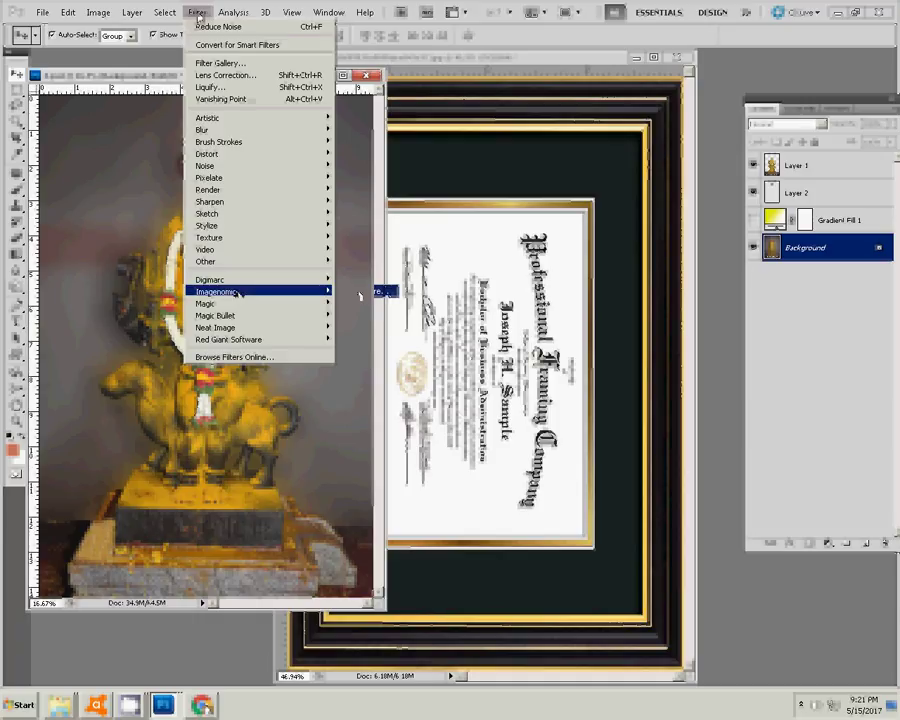
mouse_move(229, 339)
left_click(100, 307)
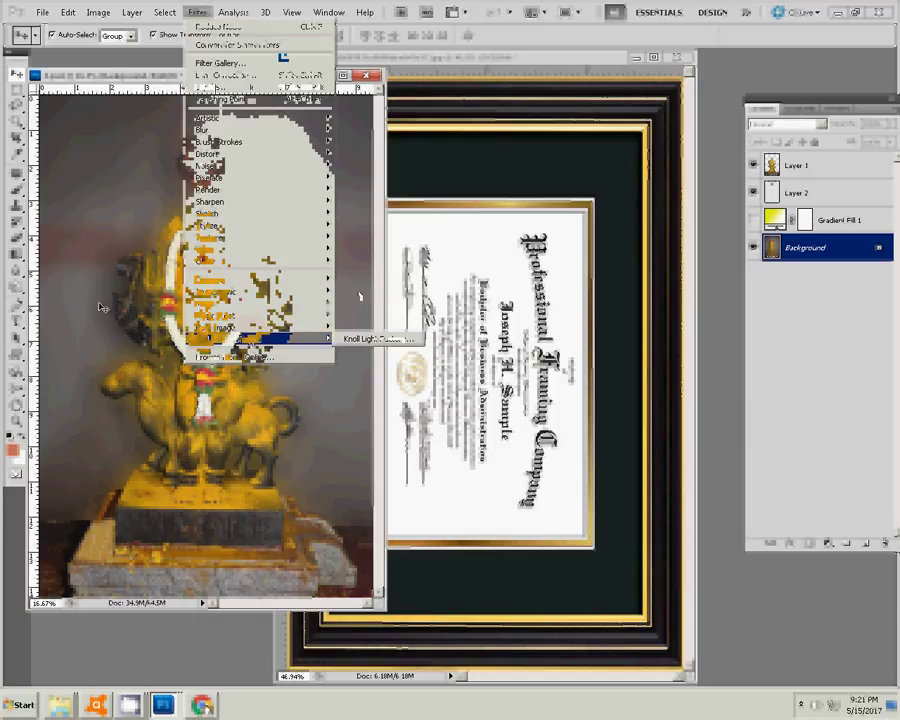
Step: Resize the statue image to 4 inches wide (1200 × 1882 px at 300 ppi)
key("ctrl+alt+i")
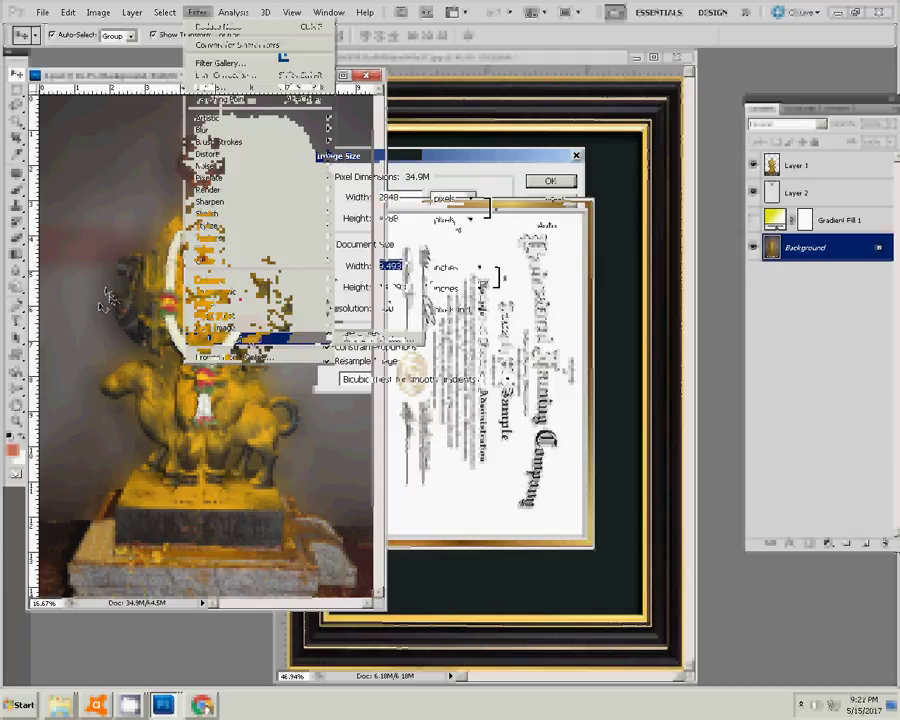
type("4")
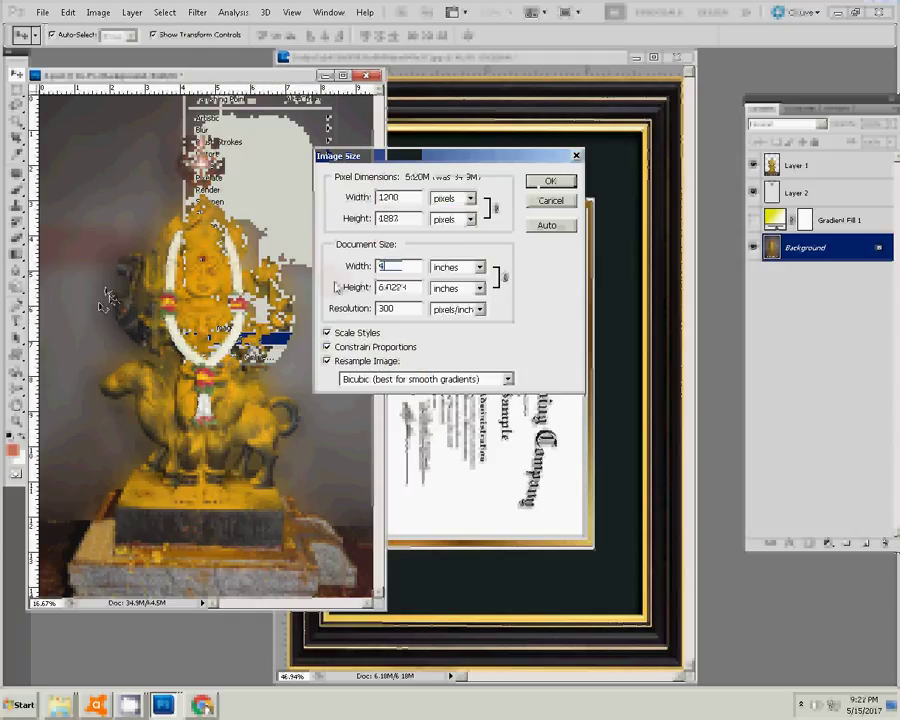
key("Return")
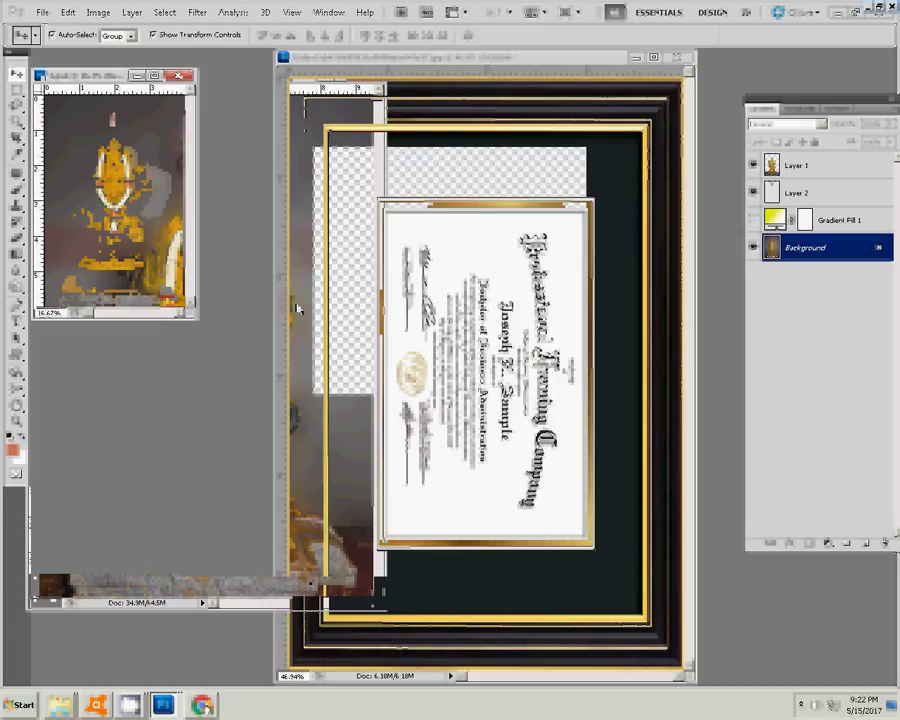
Step: View the statue at actual pixels and launch the Knoll Light Factory filter
key("z")
right_click(118, 208)
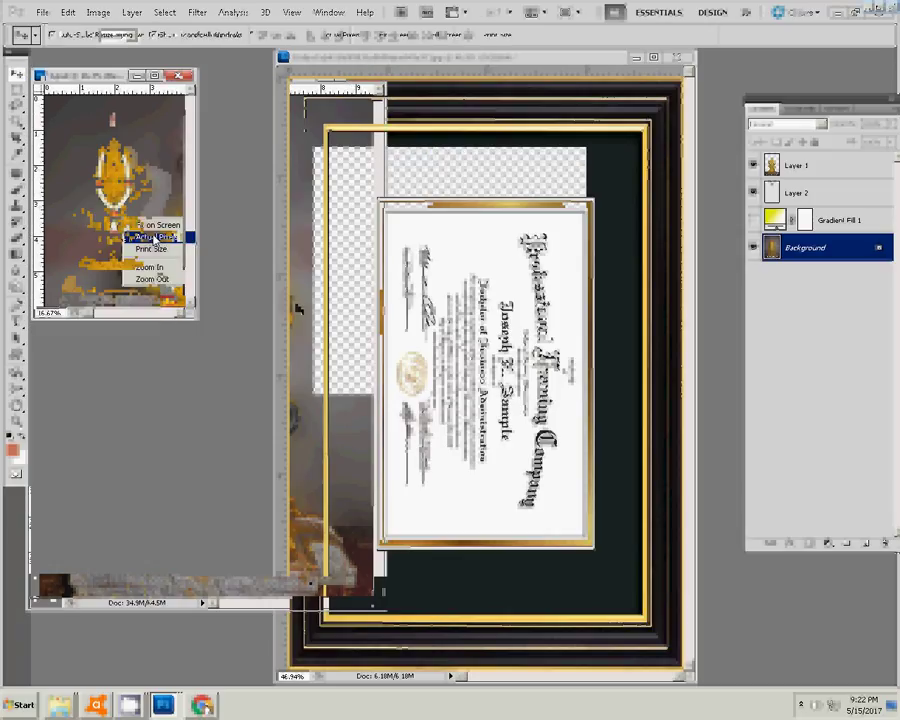
left_click(146, 232)
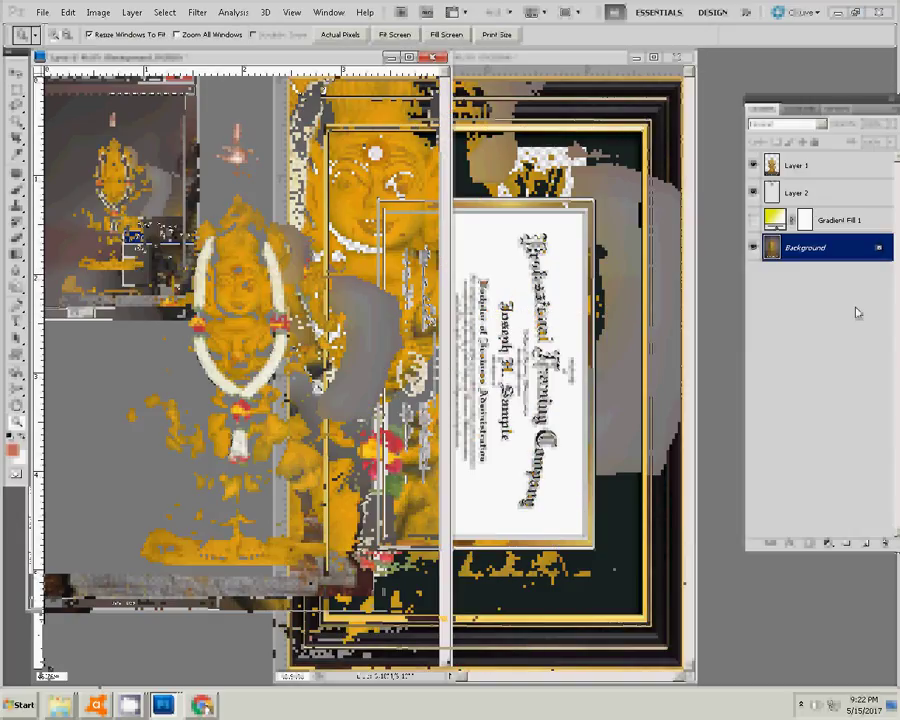
left_click(197, 13)
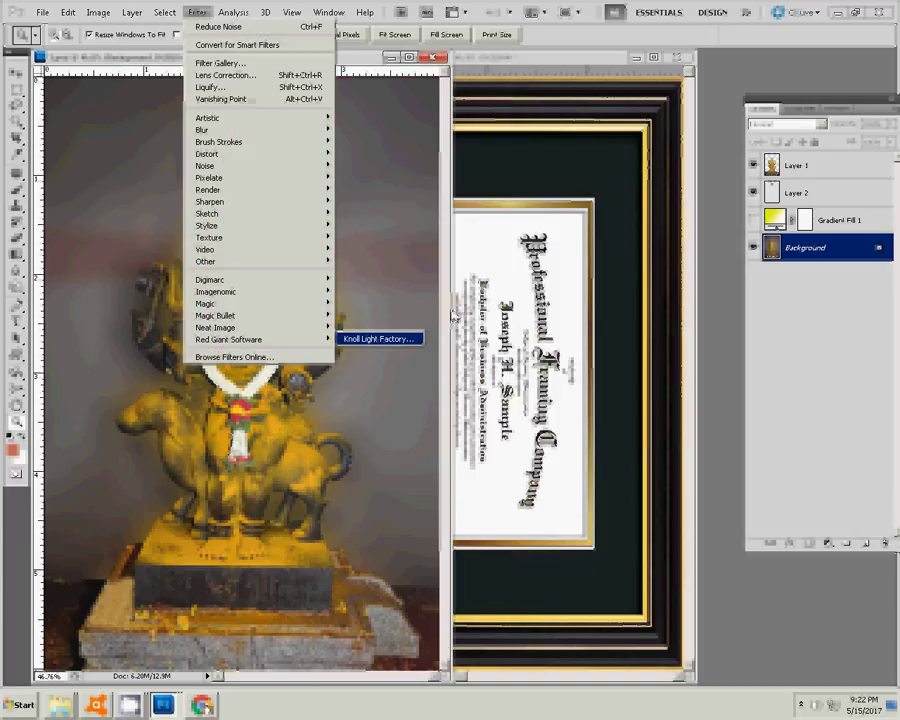
left_click(390, 345)
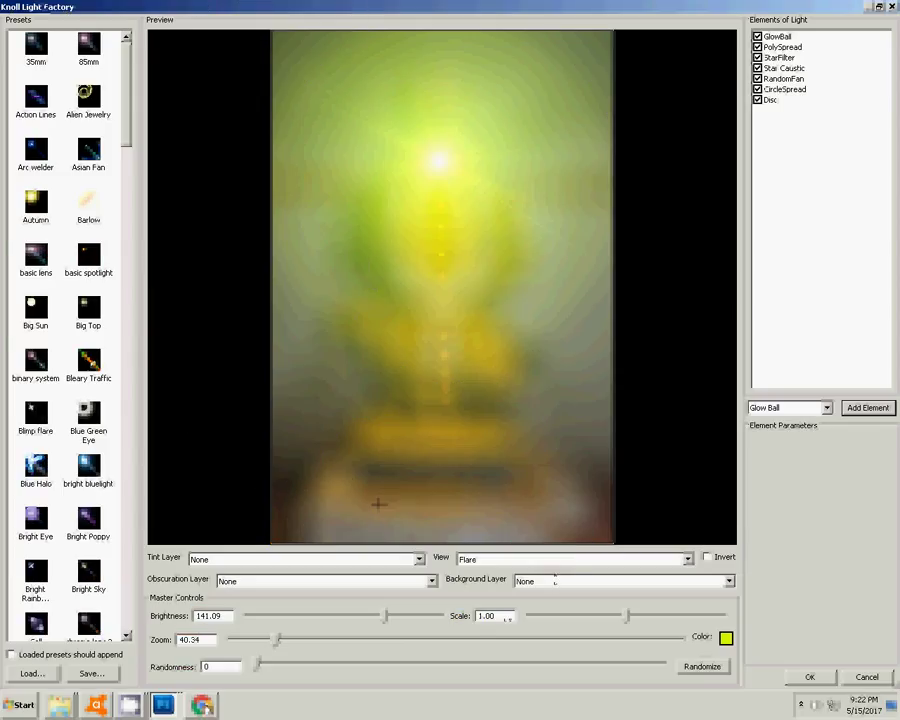
Step: Set the flare's Background Layer option to None
left_click(600, 581)
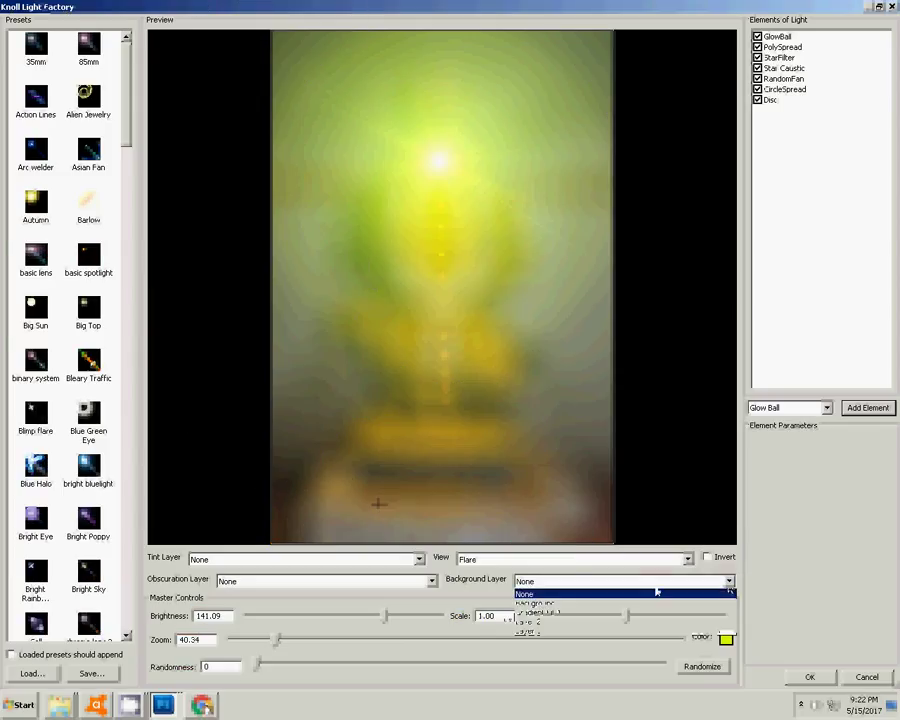
left_click(583, 591)
left_click(580, 582)
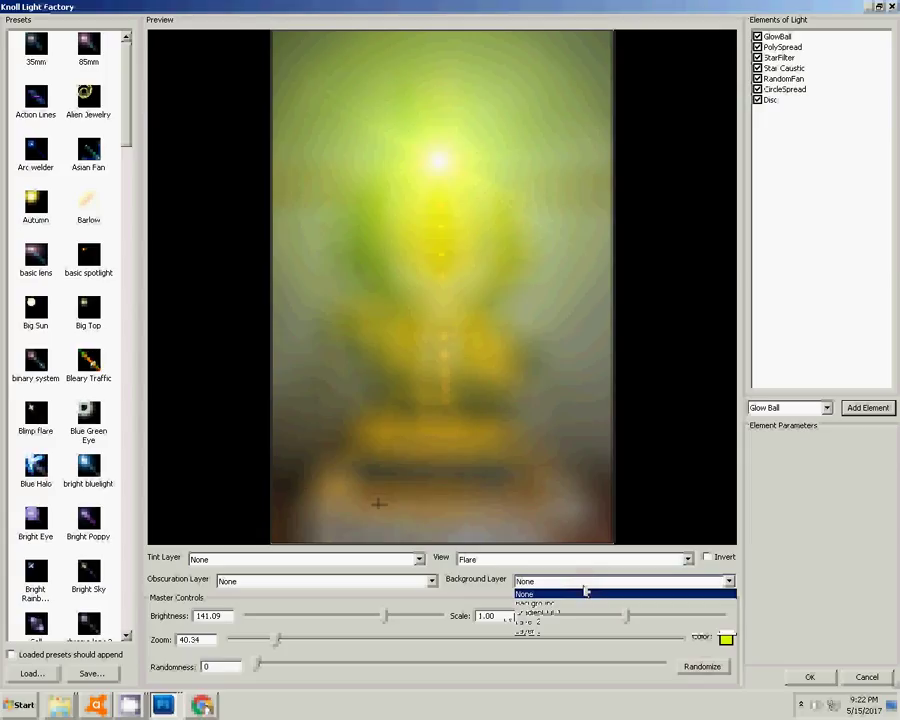
left_click(548, 595)
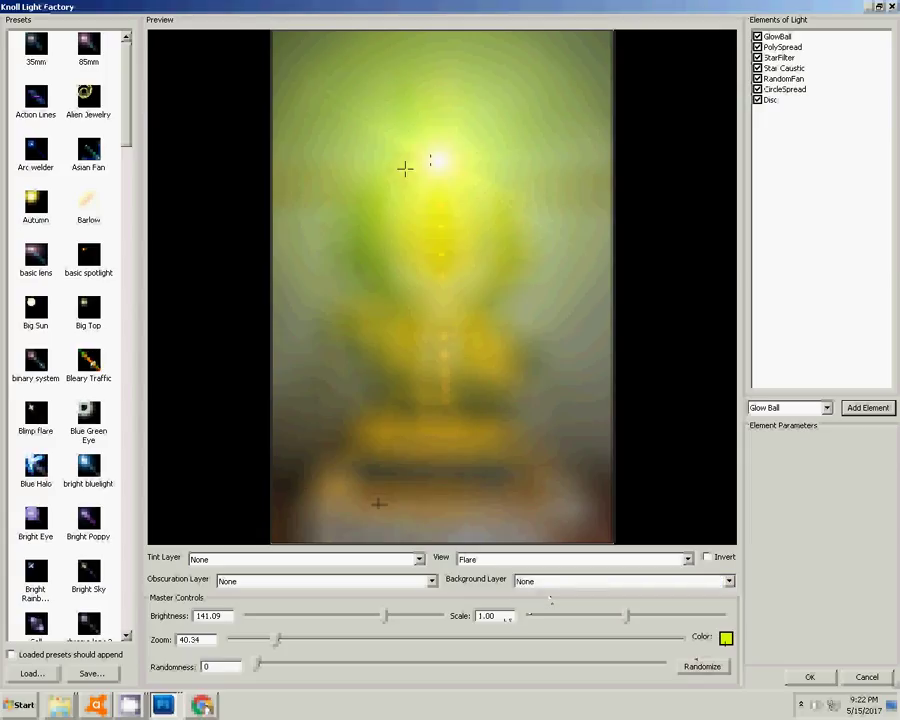
Step: Try the Bright Eye and Bright Rainbow presets, add a Glow Ball, and use Gradient Fill background
left_click(36, 528)
left_click(36, 582)
left_click(867, 408)
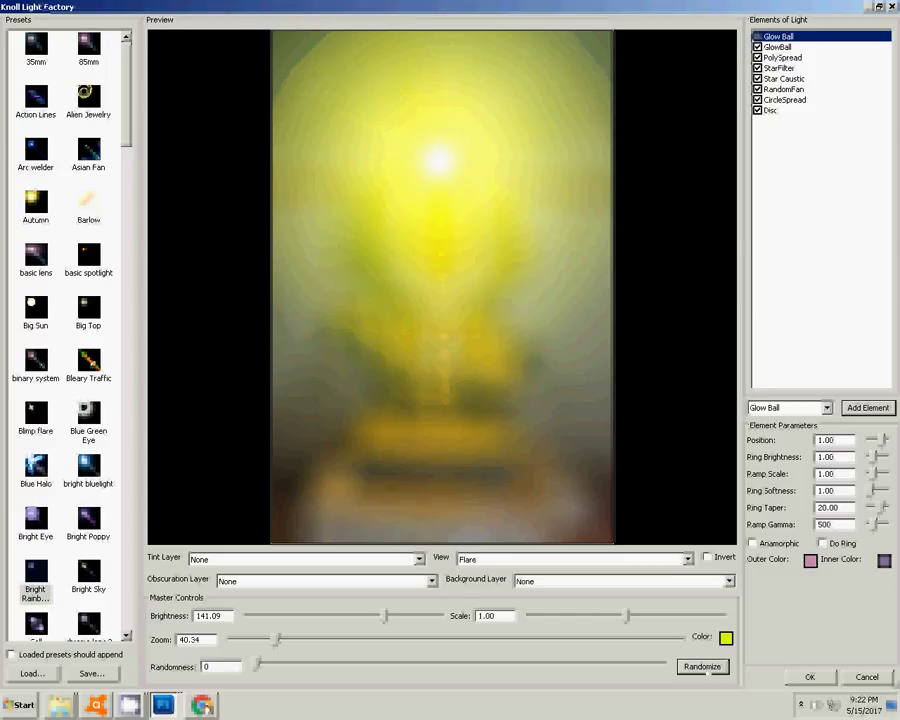
left_click(728, 579)
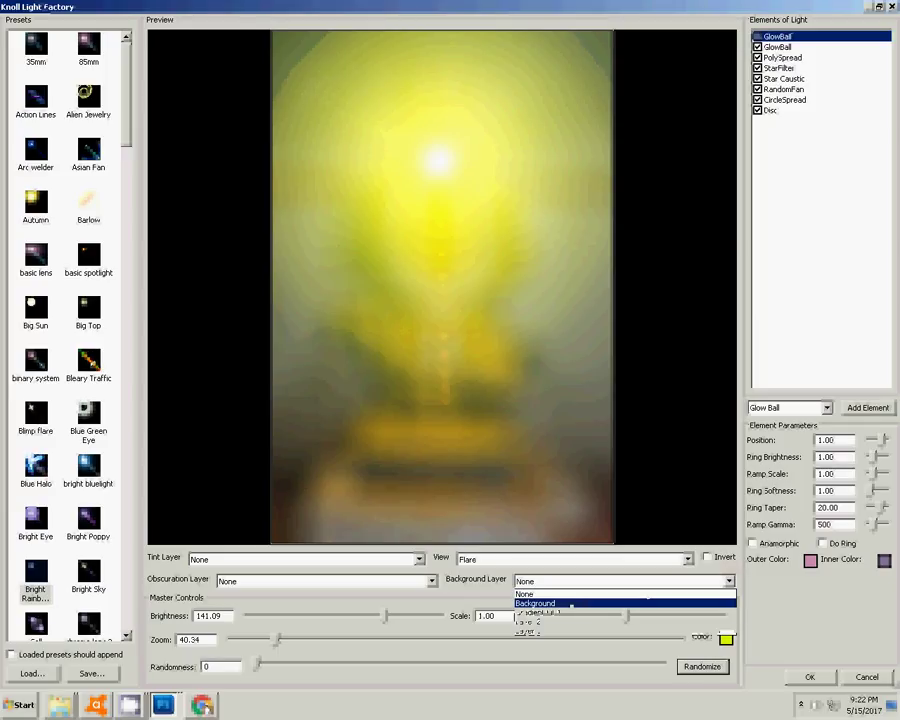
left_click(557, 612)
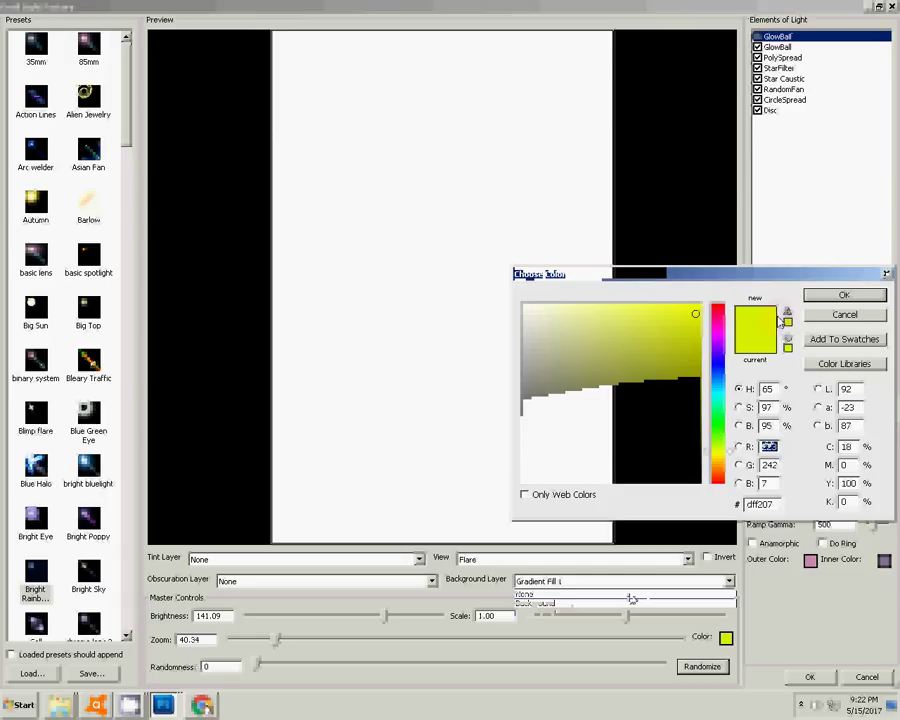
Step: Cancel the color picker, load the Major Reflections preset, and scroll down the Presets list
left_click(866, 318)
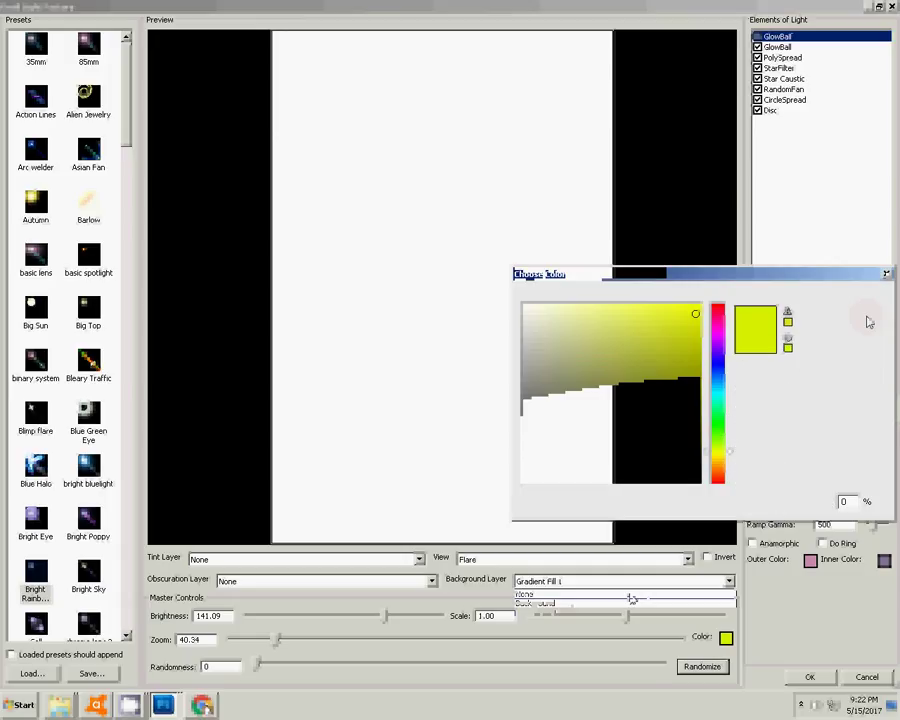
left_click(128, 155)
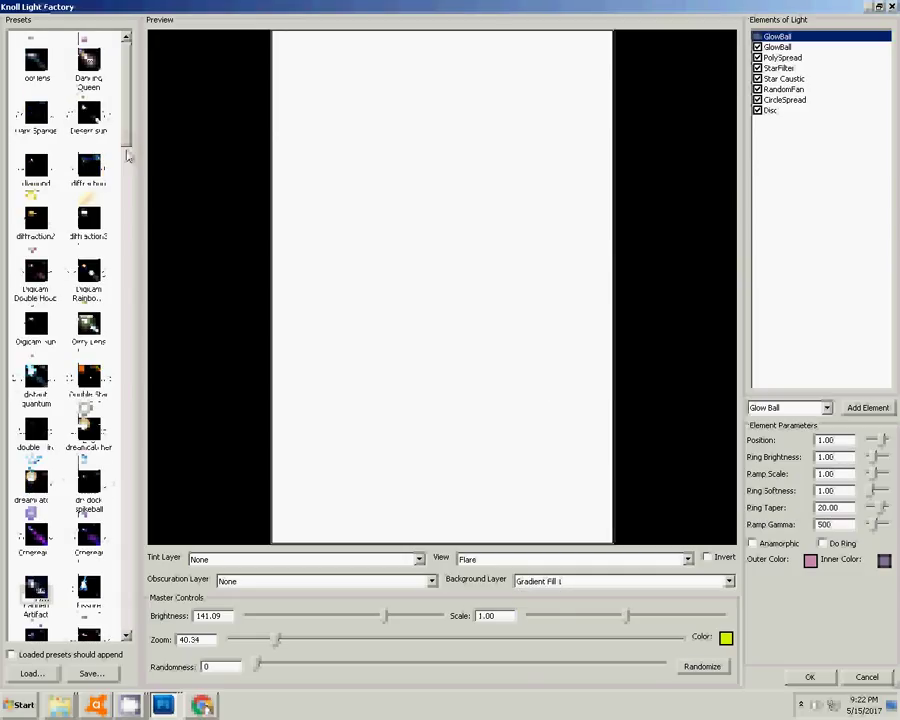
left_click_drag(128, 155, 130, 383)
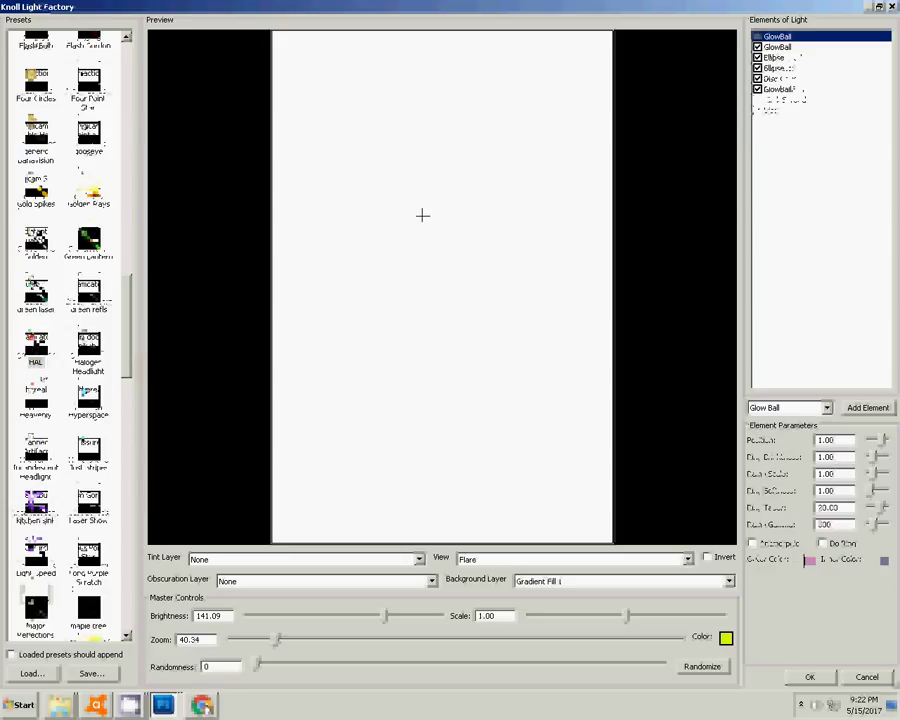
left_click(35, 626)
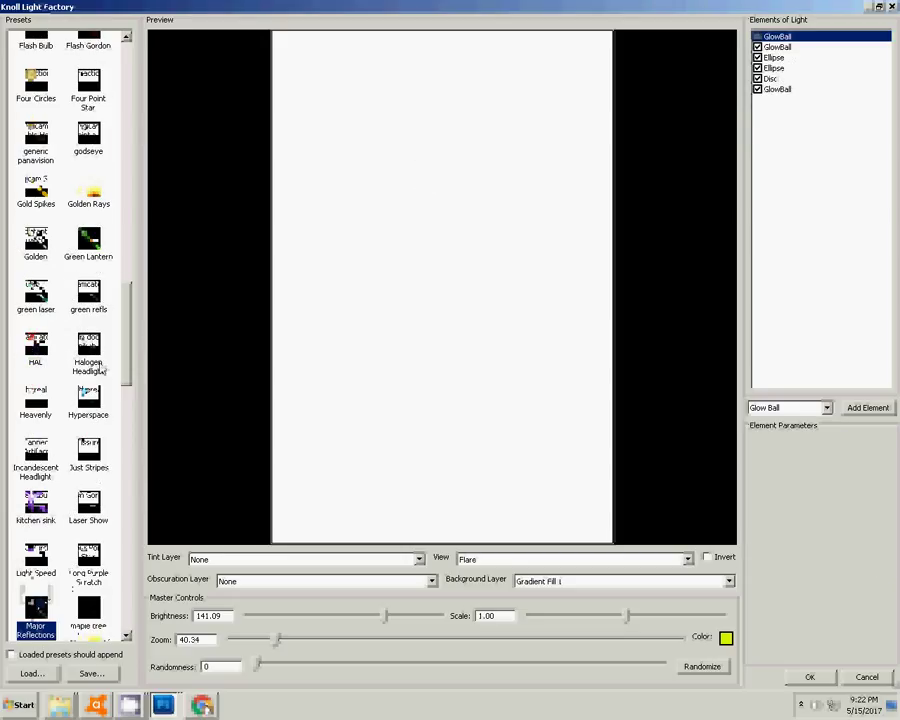
scroll(68, 340, "down", 2)
scroll(68, 340, "down", 3)
scroll(68, 340, "down", 1)
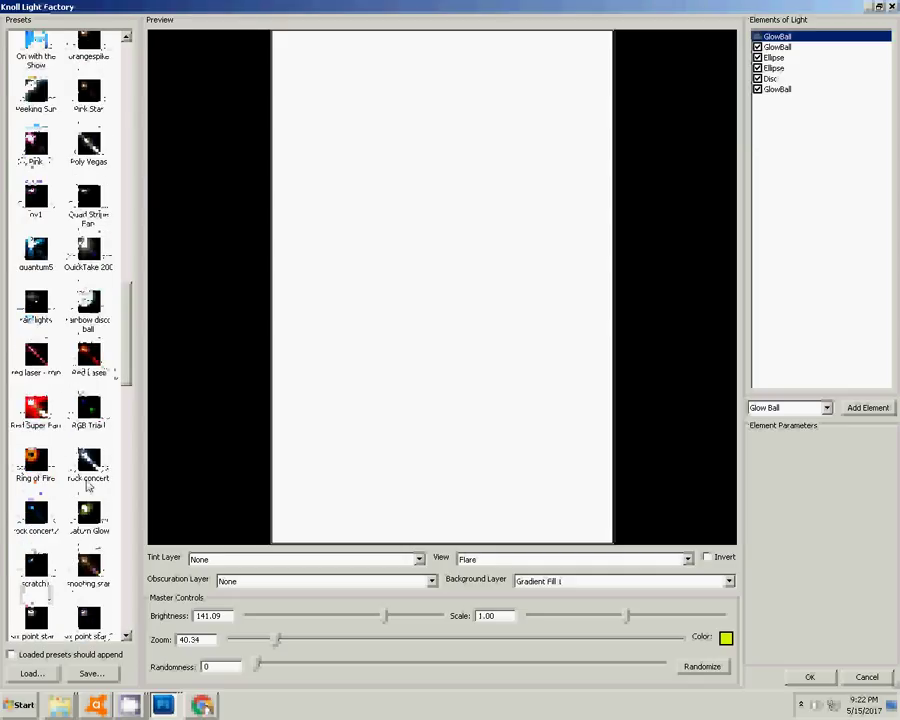
scroll(68, 340, "down", 1)
Step: Load Ring of Fire with no background layer and move the second Disc's position to 2.76
left_click(35, 385)
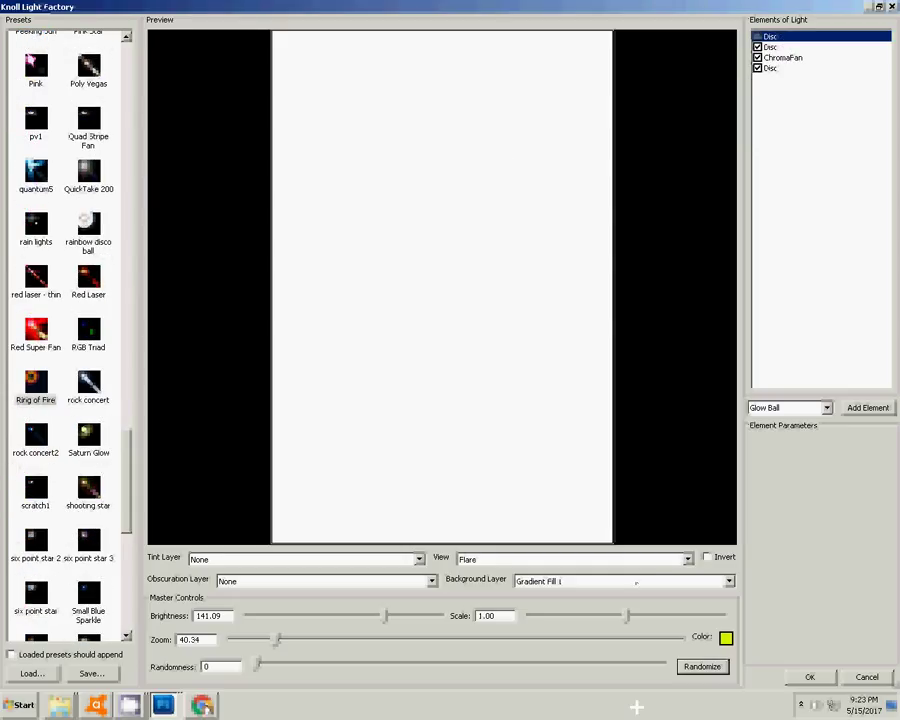
left_click(636, 581)
left_click(600, 594)
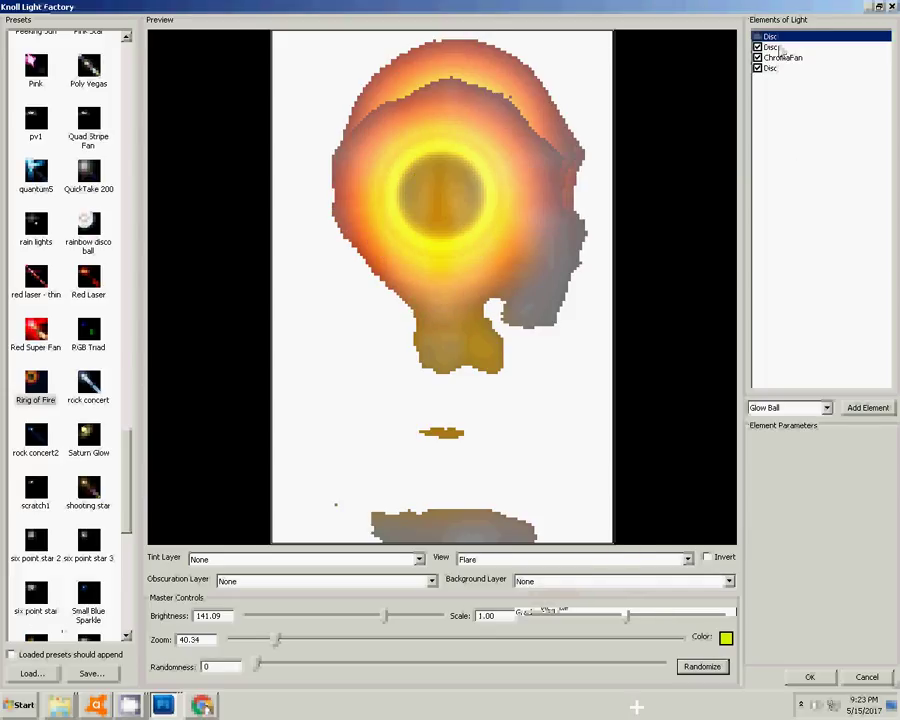
left_click(779, 48)
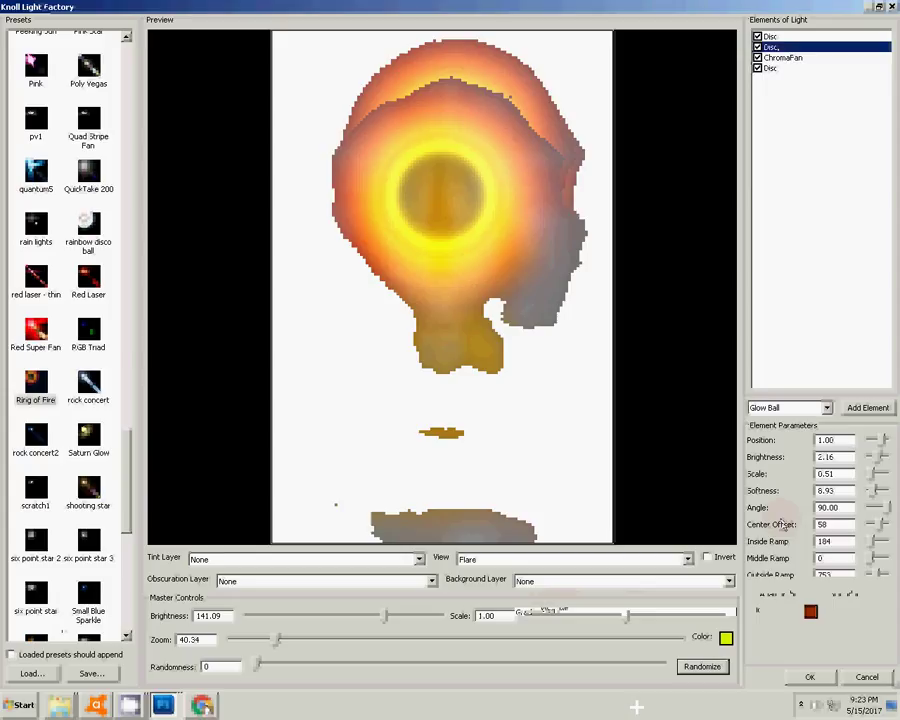
left_click_drag(879, 440, 872, 442)
left_click_drag(872, 441, 881, 441)
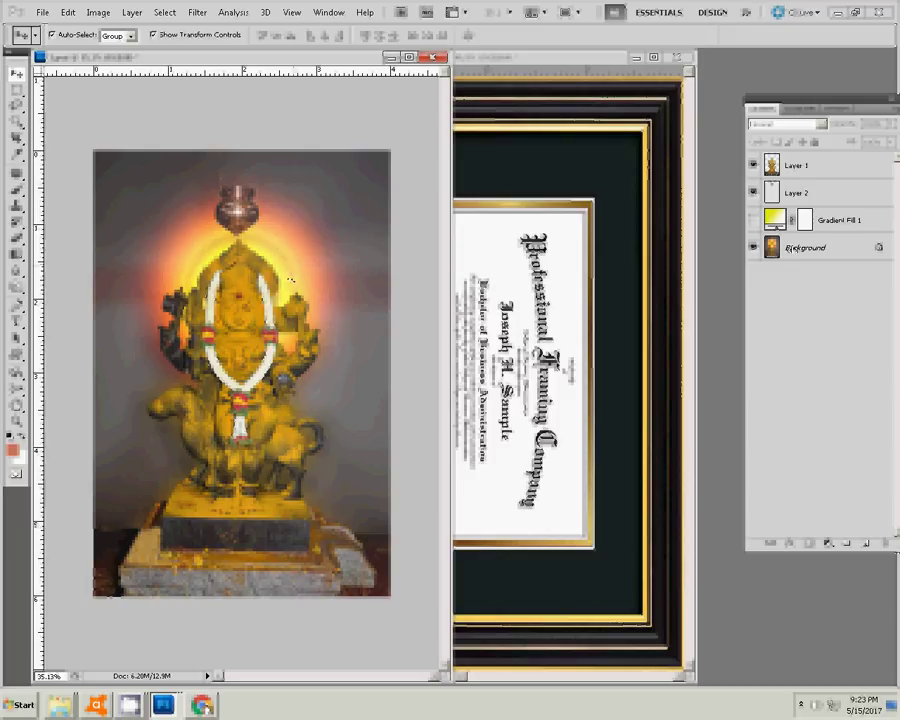
Step: Duplicate the Background as Layer 3, then rotate it and nudge it down to widen the halo
left_click(290, 277)
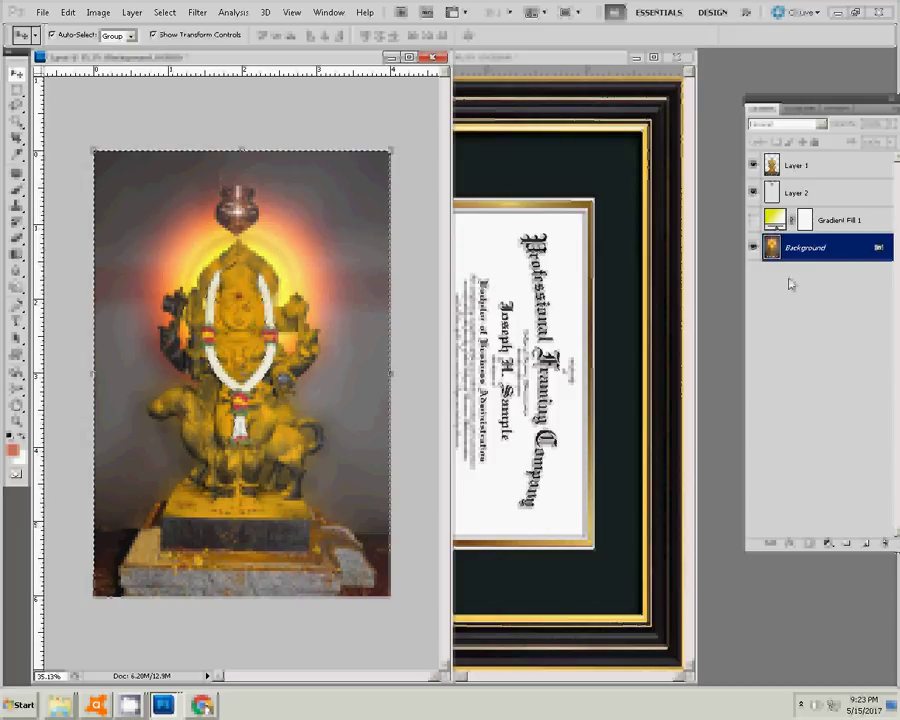
key("ctrl+j")
key("ctrl+t")
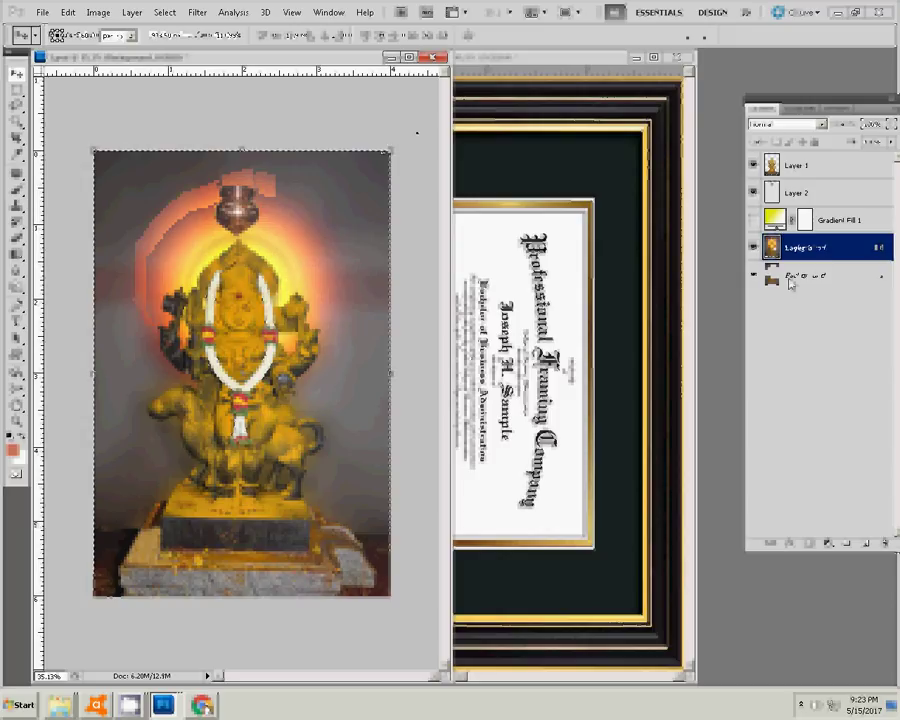
left_click_drag(417, 131, 344, 196)
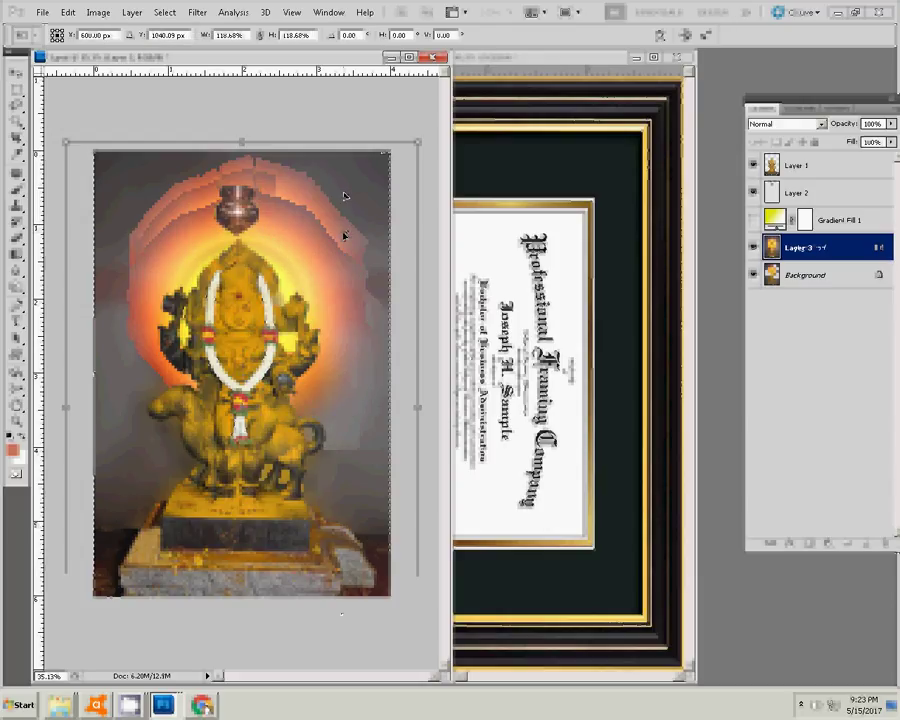
left_click_drag(344, 236, 344, 238)
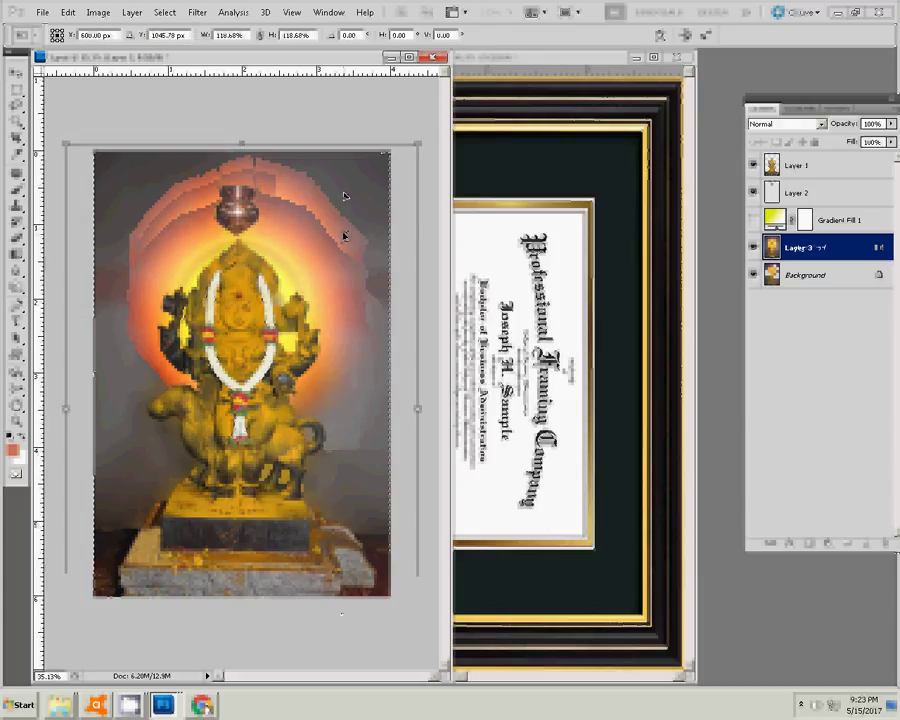
key("Return")
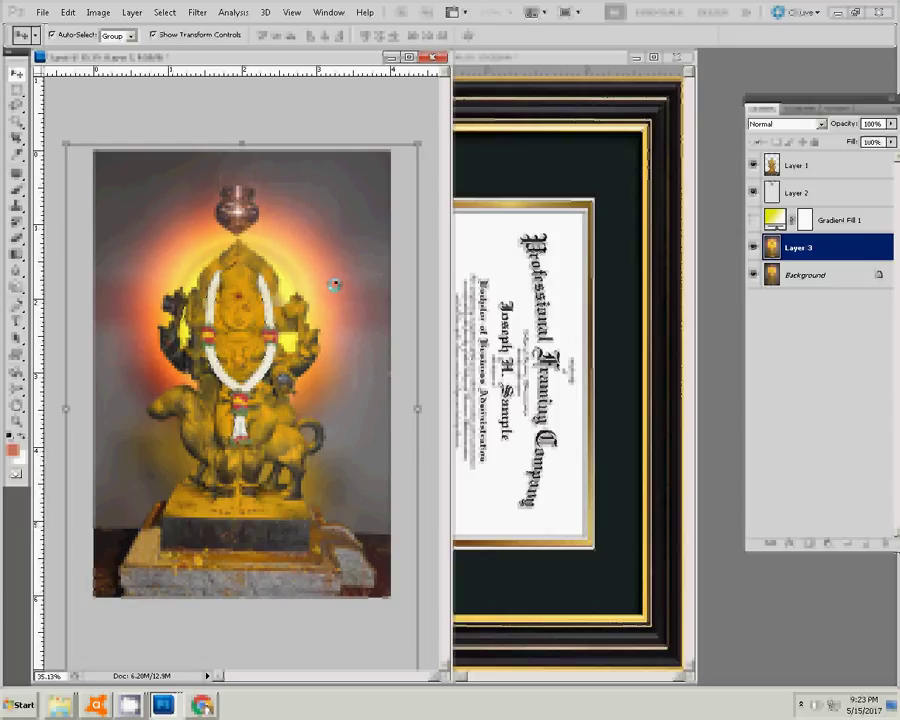
Step: Undo the accidental layer merge and bring up Levels for Layer 3
key("ctrl+shift+e")
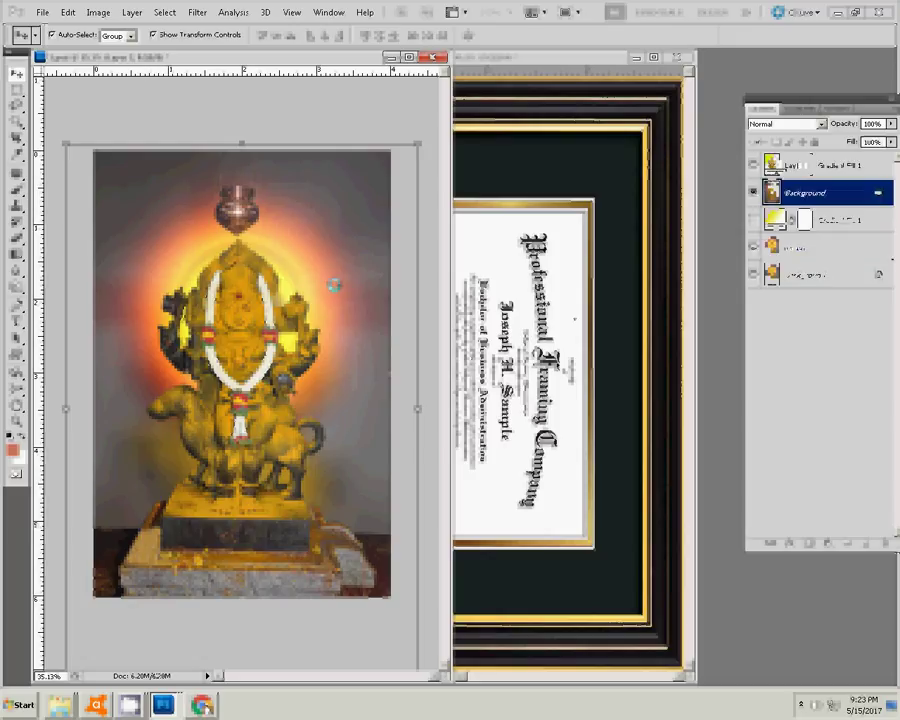
key("ctrl+z")
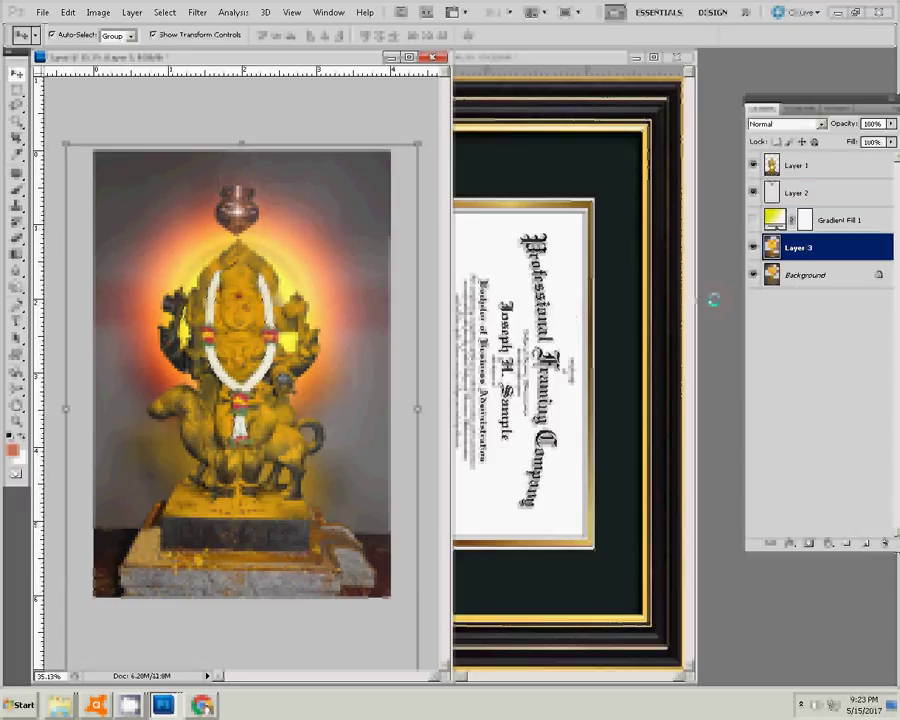
key("ctrl+l")
Step: Darken the Levels midtones to 0.38, select all, and save as Photoshop file 8
left_click_drag(584, 428, 617, 433)
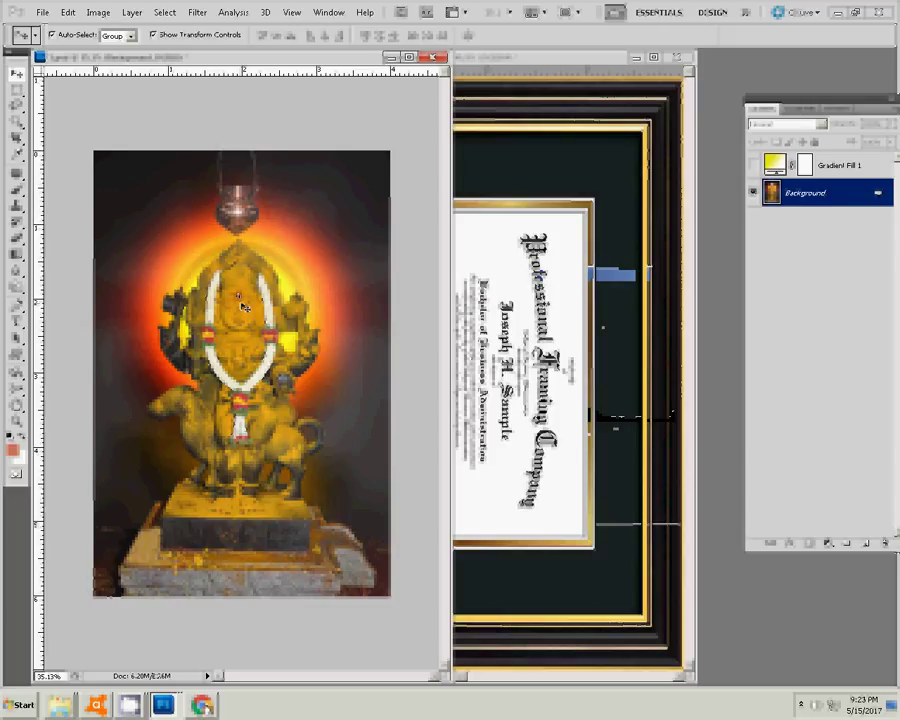
key("ctrl+a")
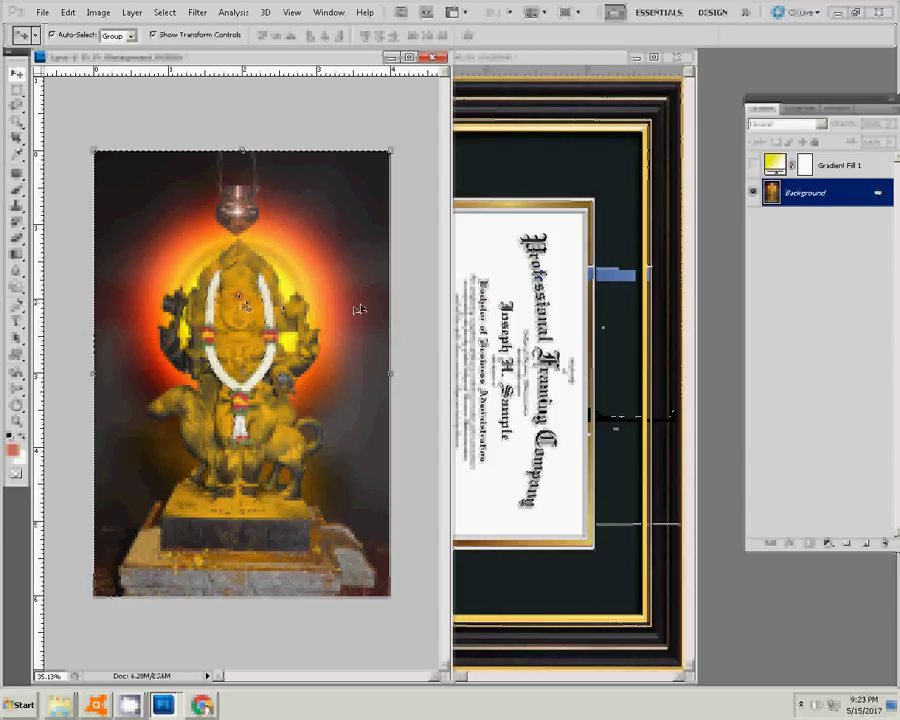
key("ctrl+shift+s")
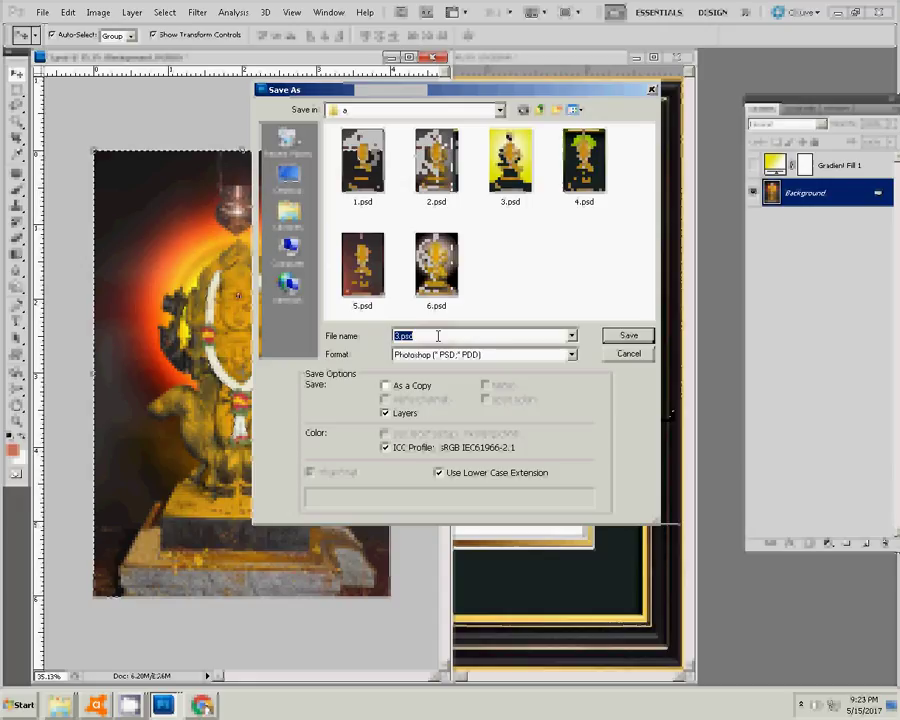
type("8")
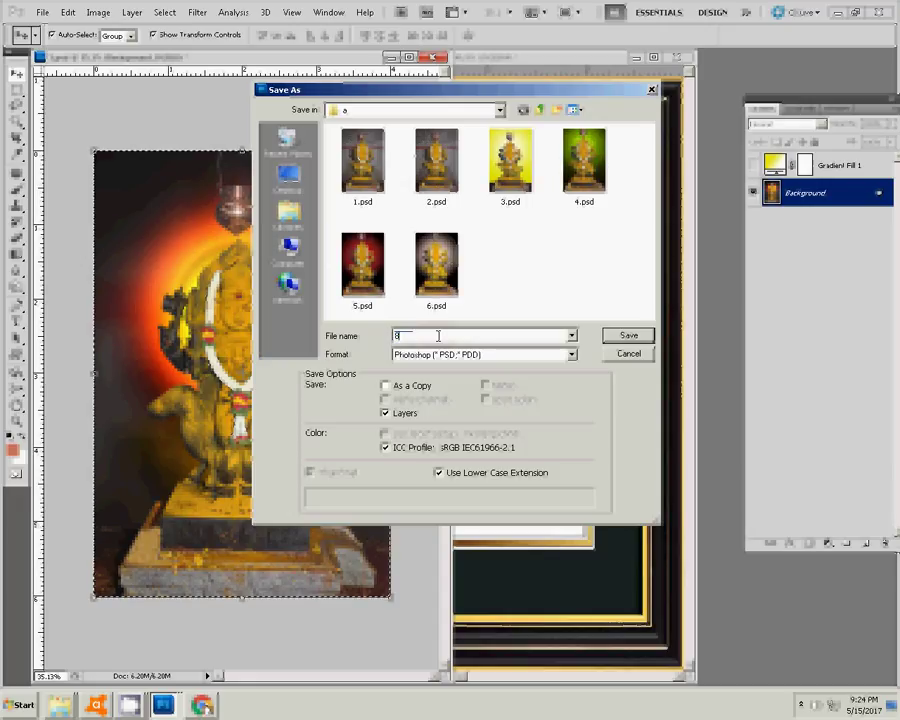
key("Return")
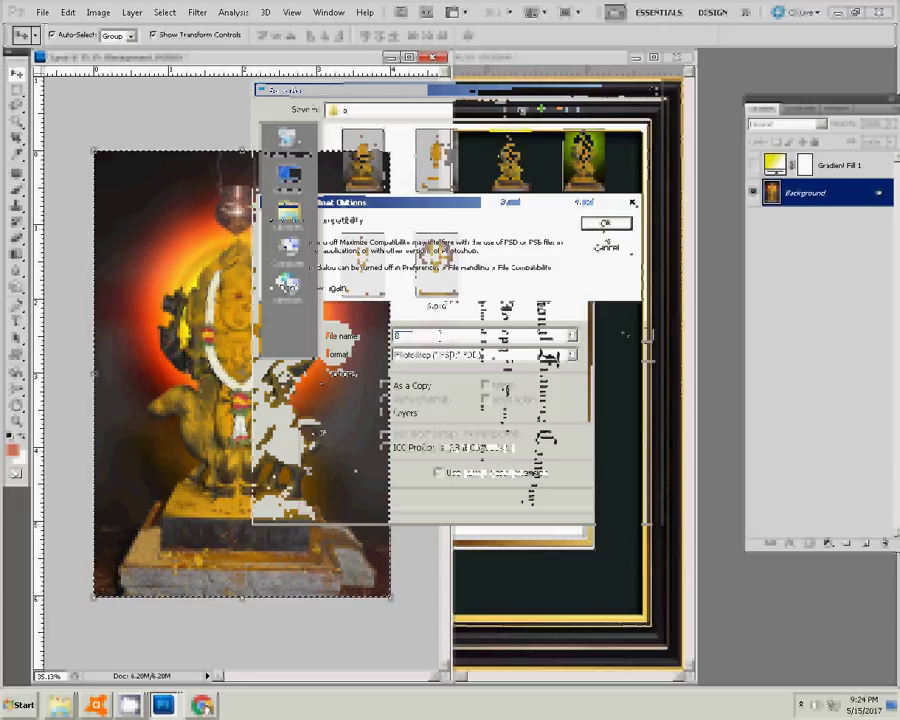
key("Return")
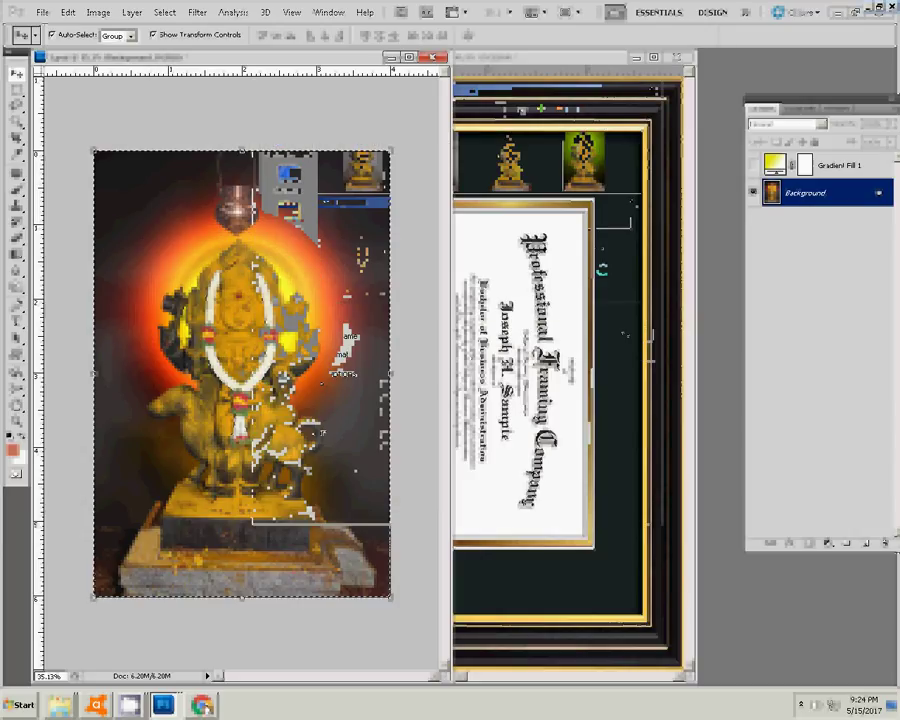
Step: Paste the copied statue into the certificate frame's selection, then start Save As
left_click(522, 212)
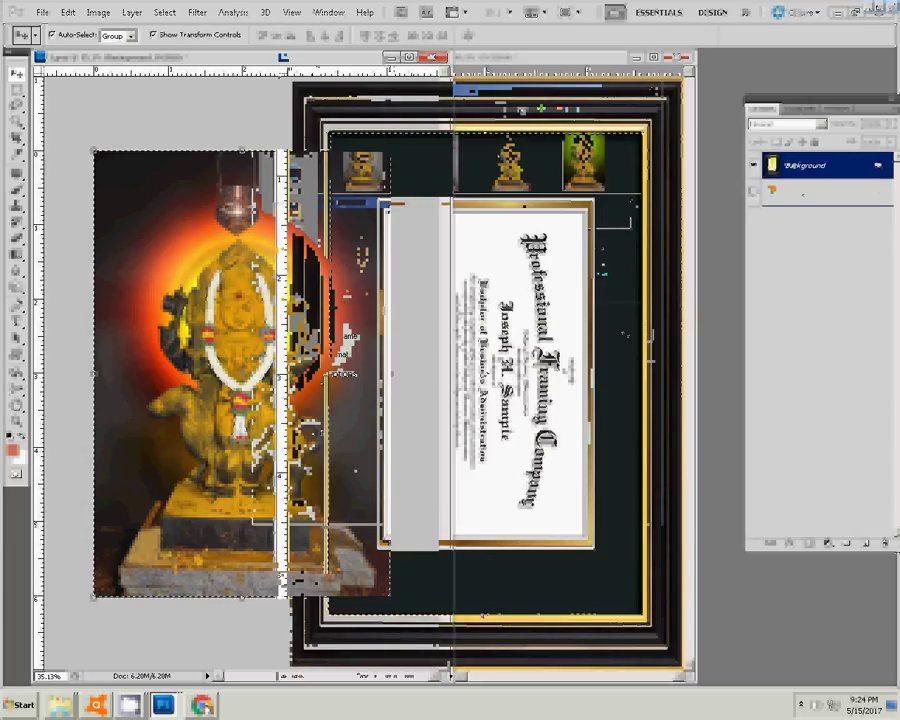
key("alt+e")
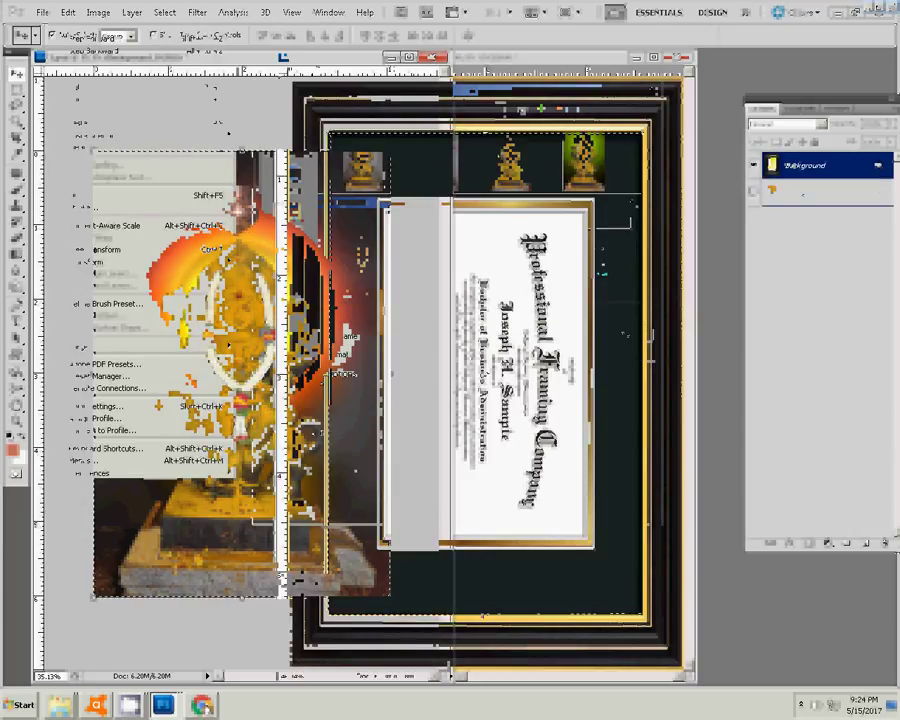
key("Down")
key("Down")
key("Down")
key("Right")
key("Down")
key("Return")
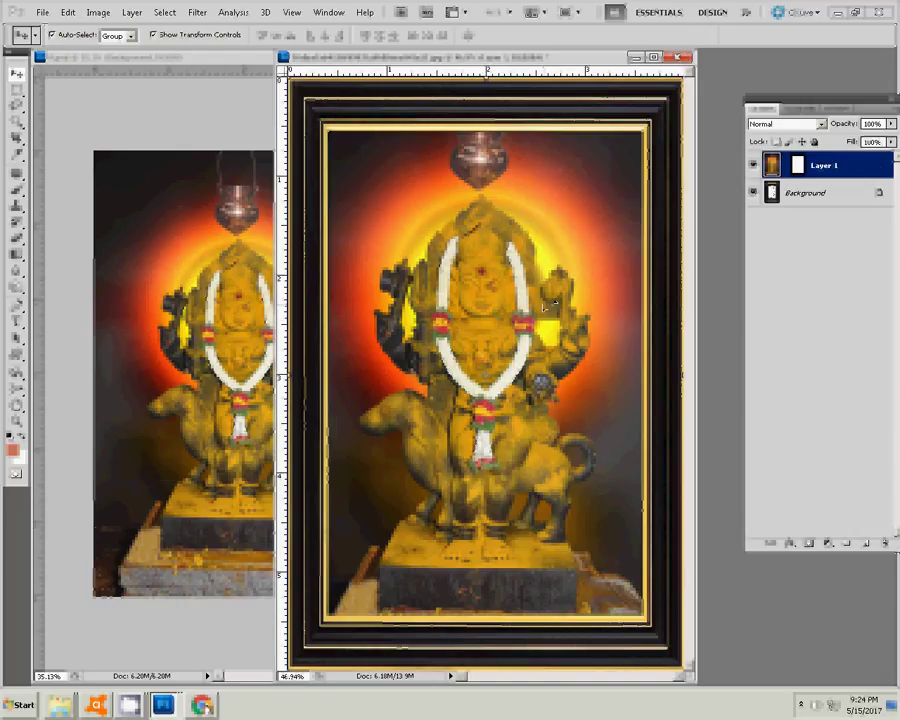
key("ctrl+shift+s")
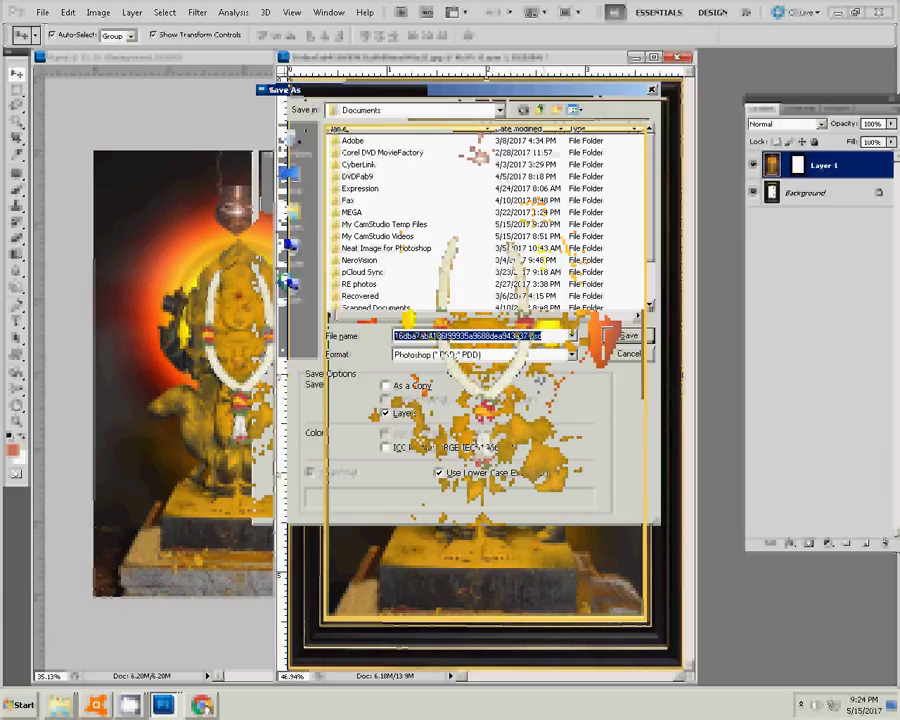
Step: Set the save location to Pictures folder c and the format to JPEG
left_click(289, 252)
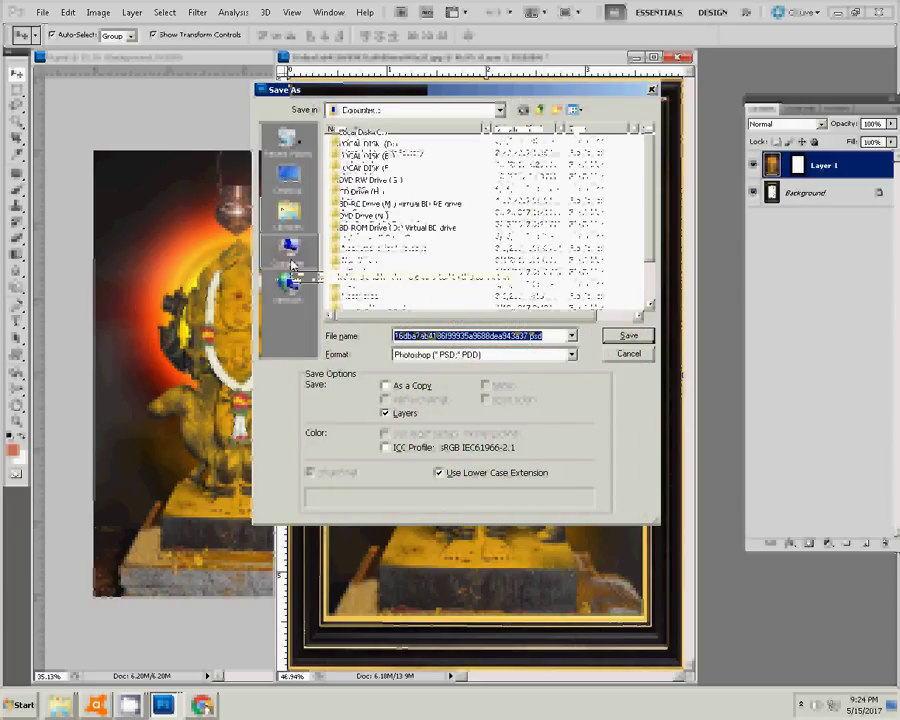
key("alt+Left")
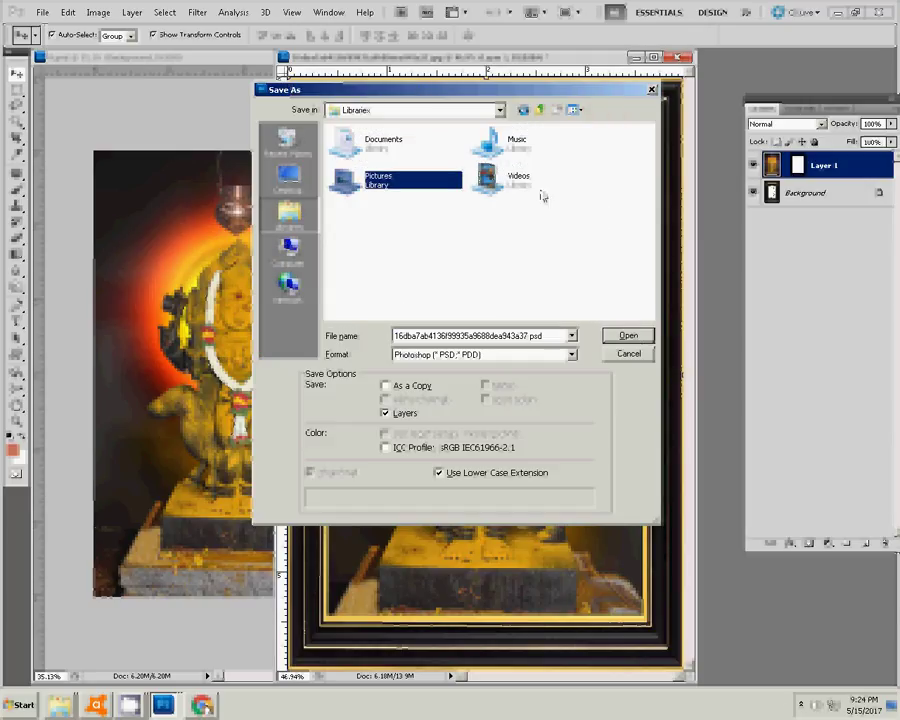
left_click(292, 255)
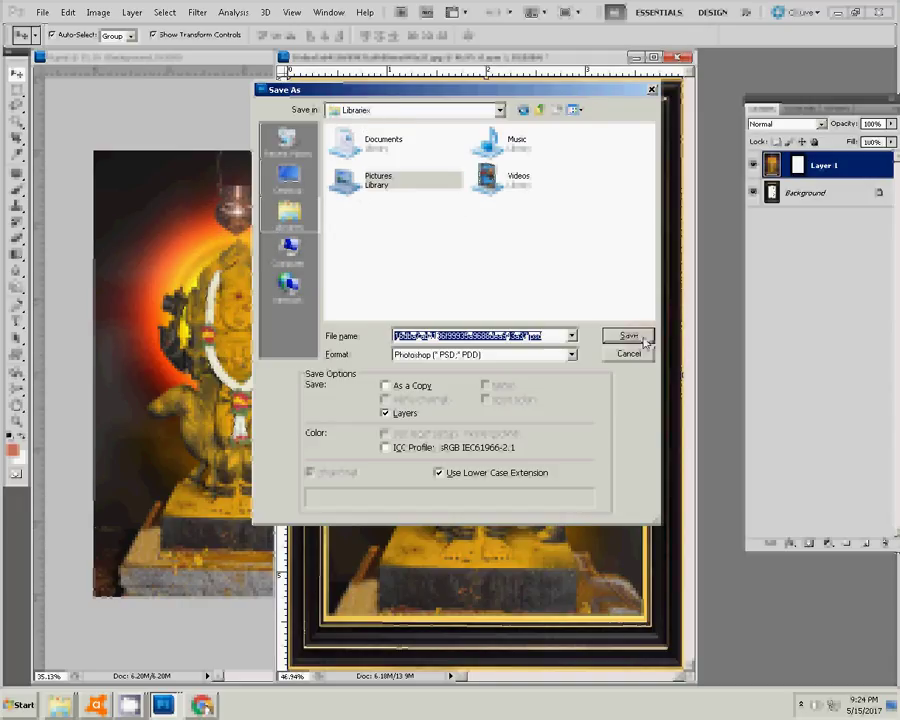
key("Tab")
key("alt+Down")
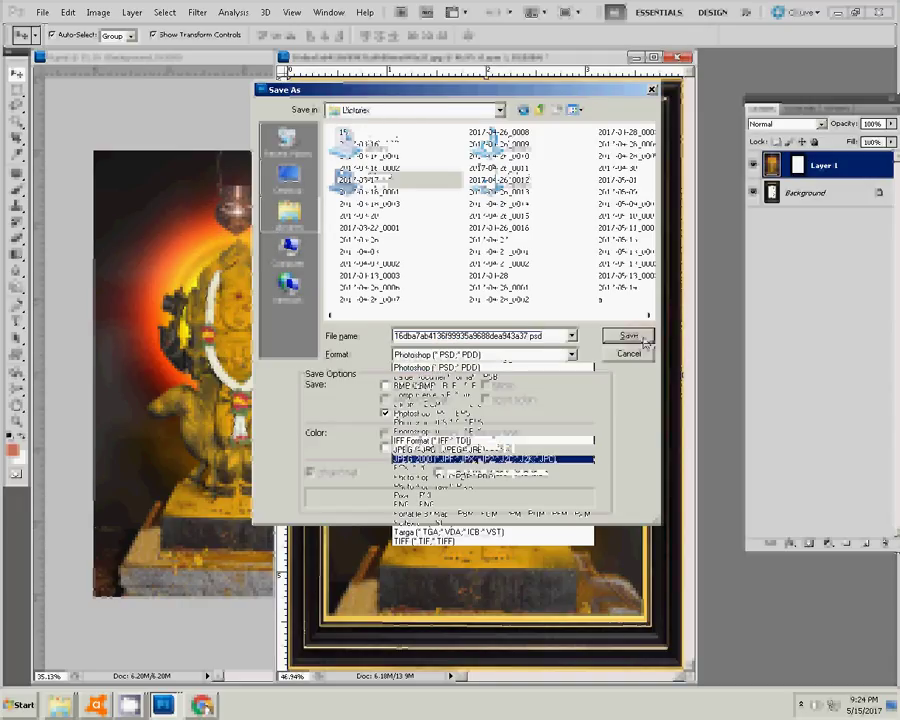
key("Return")
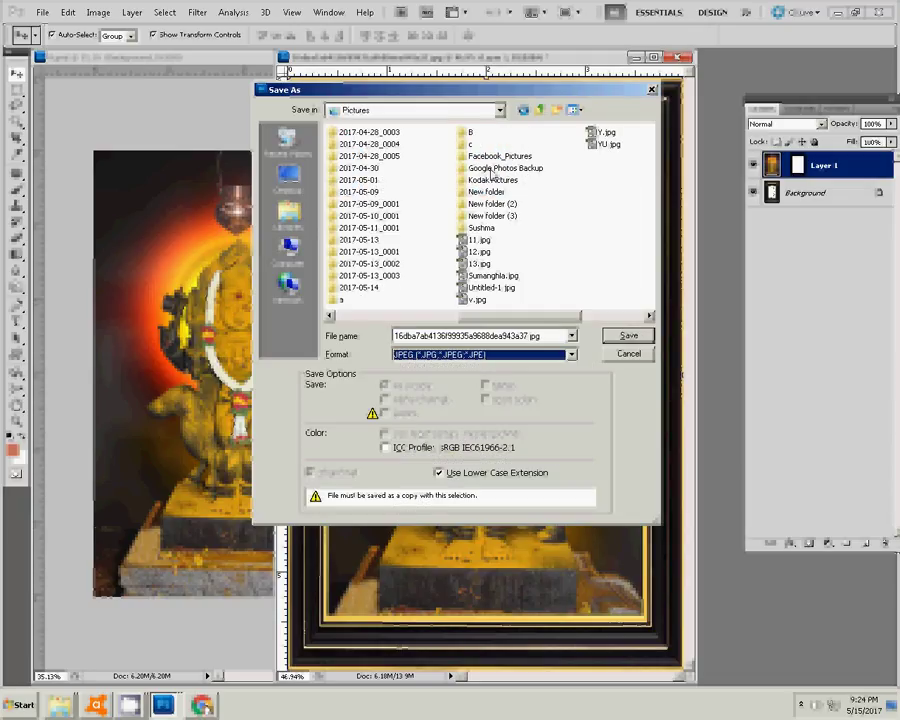
double_click(493, 176)
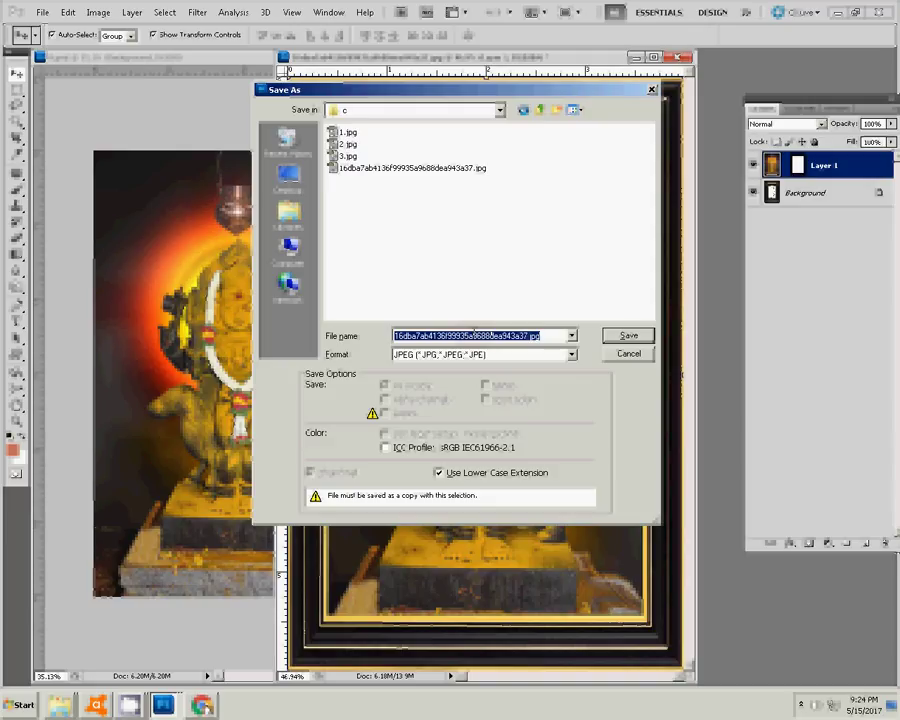
Step: Name the file 4 and save it, accepting the default JPEG options
left_click(412, 168)
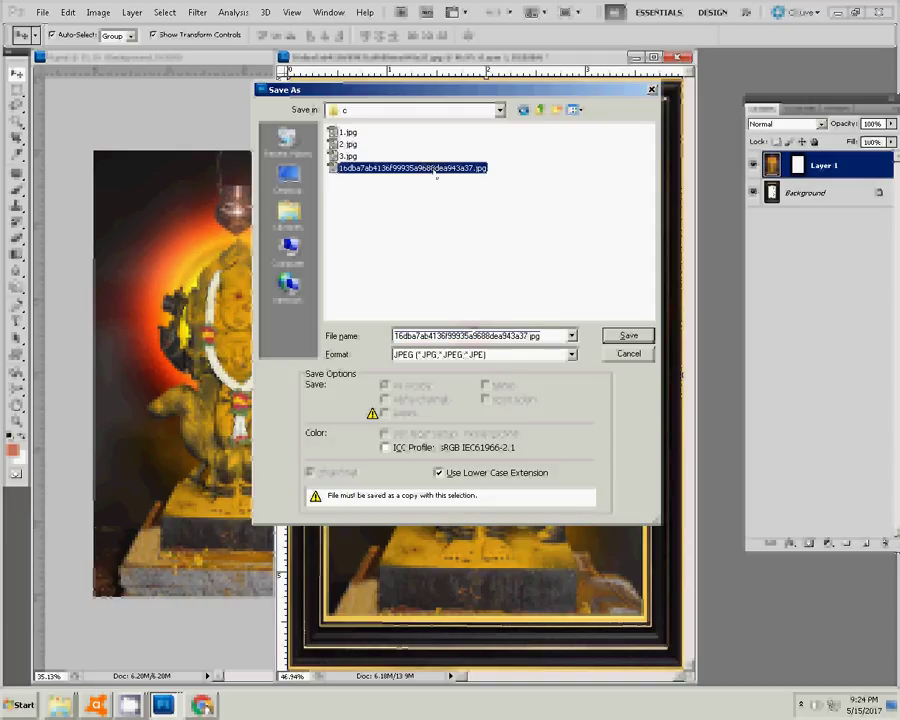
double_click(475, 335)
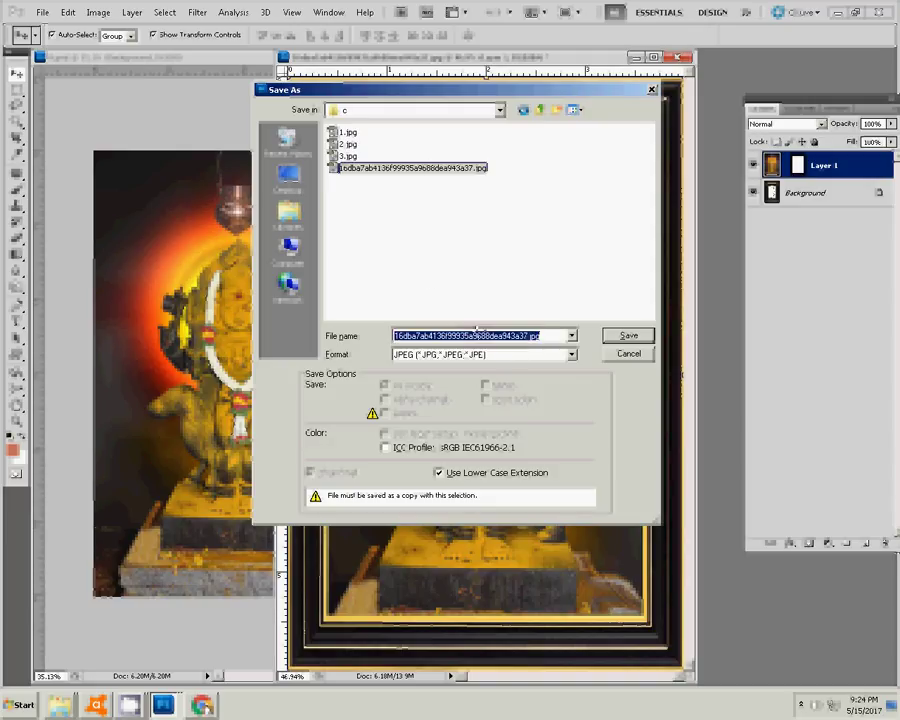
type("4")
key("Return")
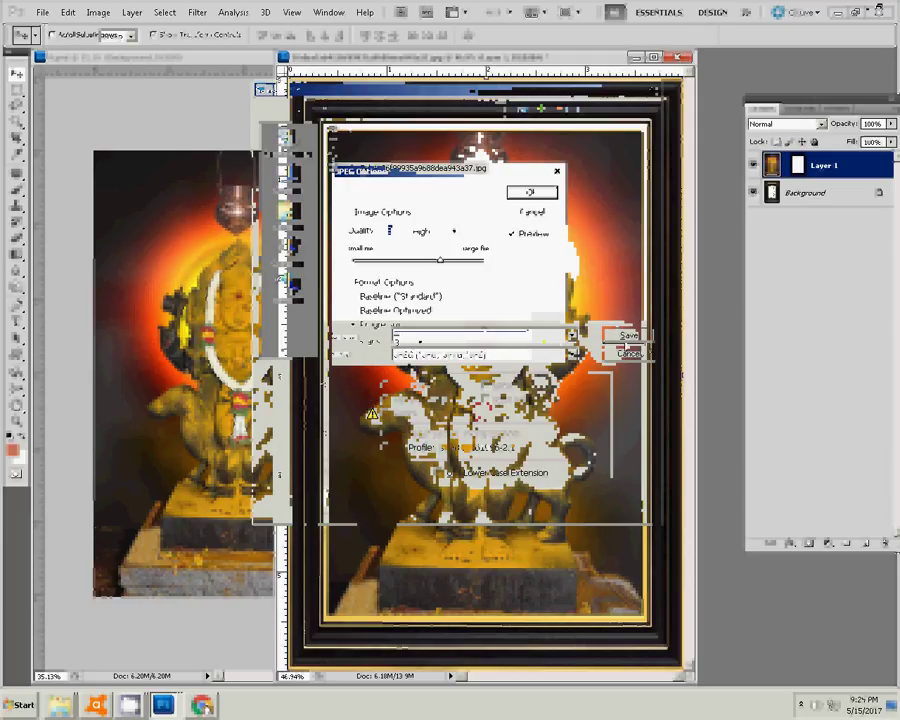
key("Return")
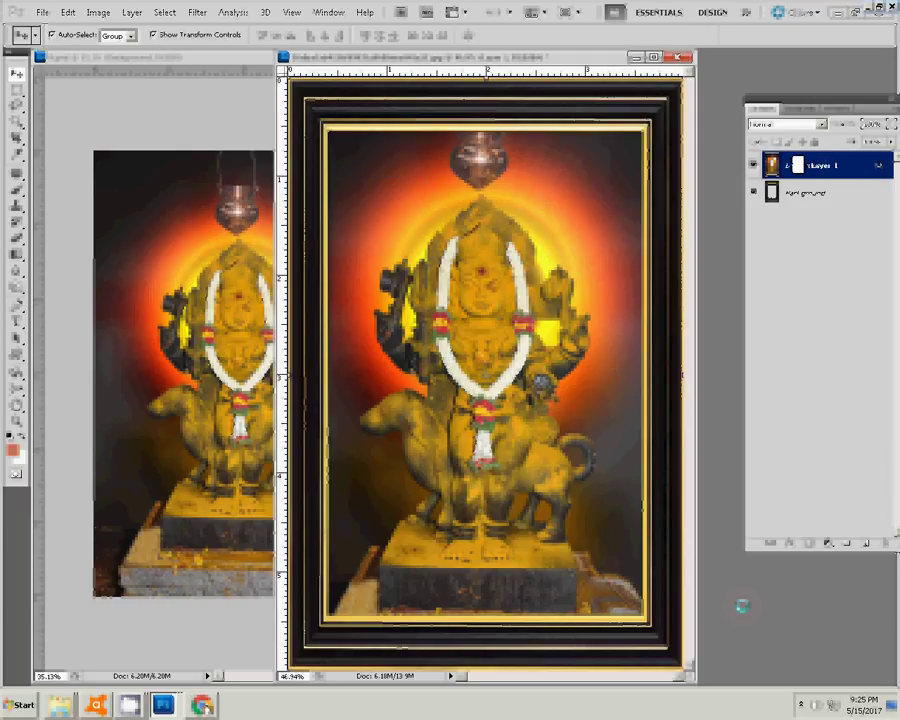
key("ctrl+o")
Step: Rename folder c's long-named jpg to 5, cancel the Open dialog, and switch to Explorer
left_click(368, 290)
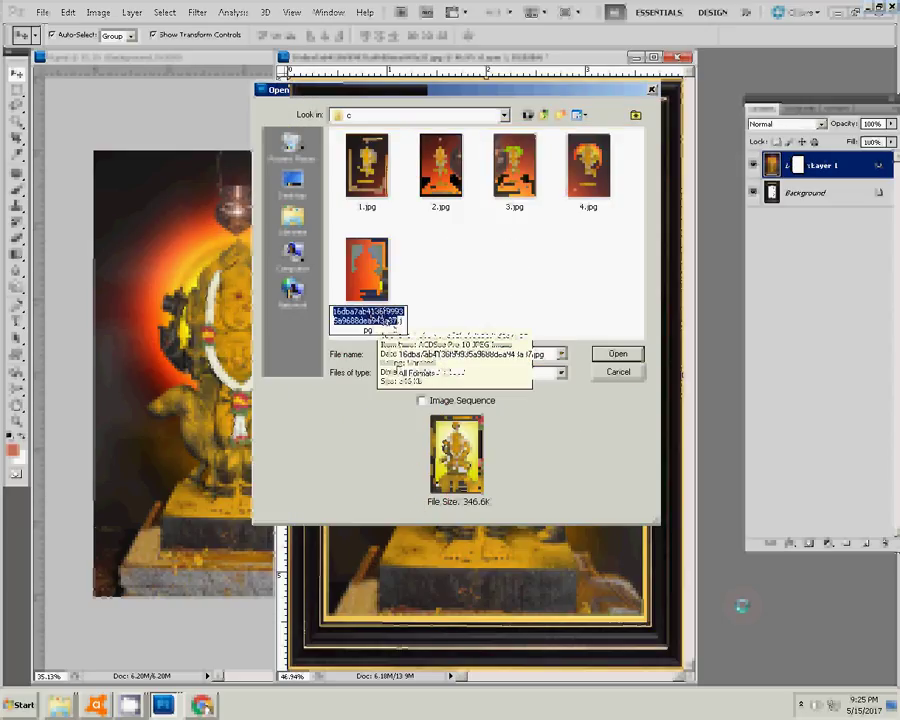
type("5")
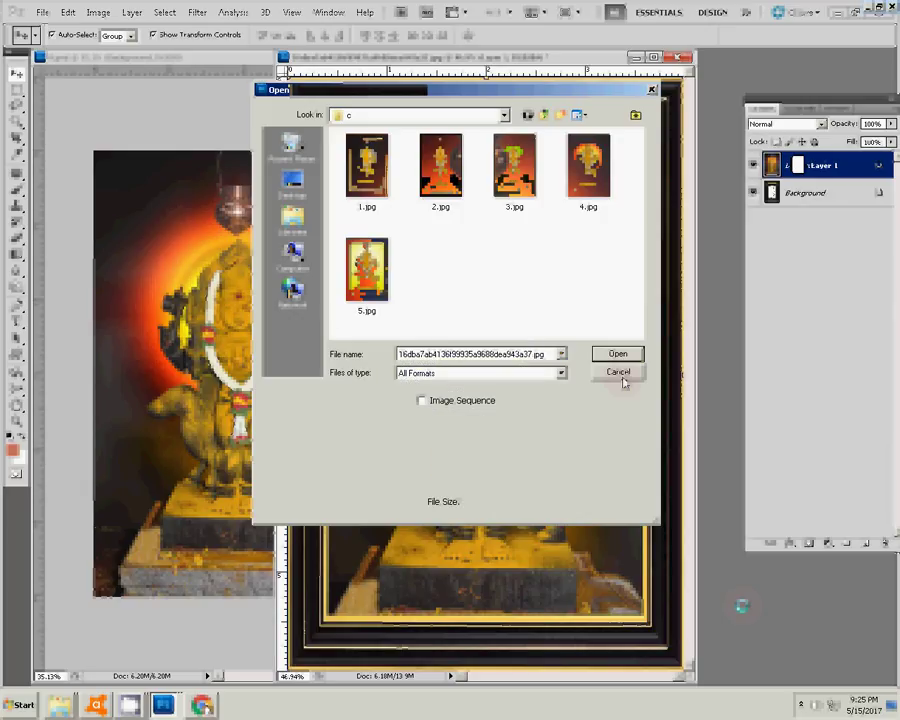
left_click(619, 372)
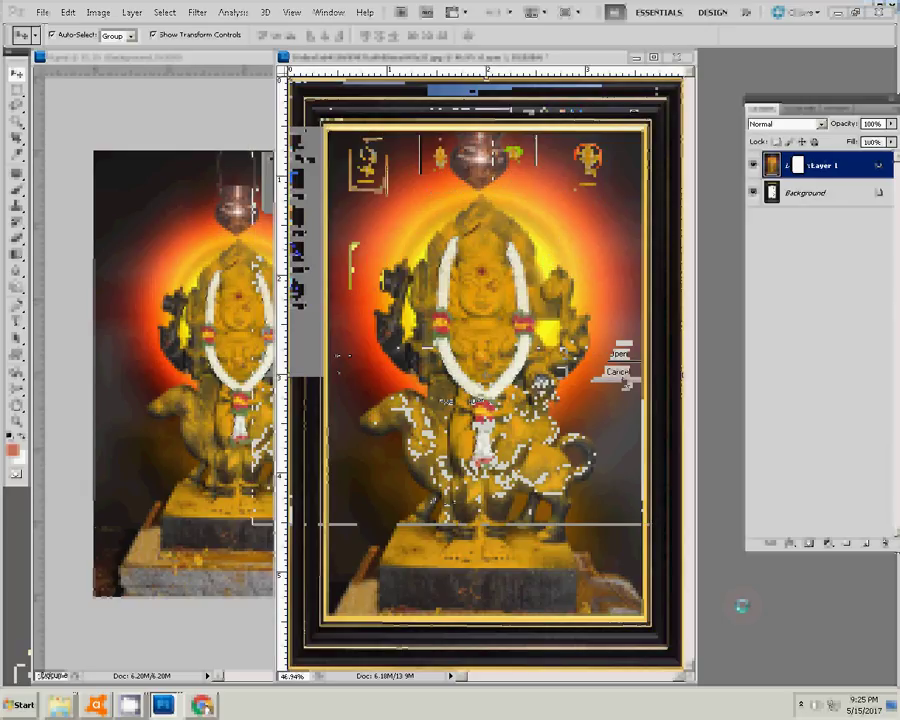
key("alt+Tab")
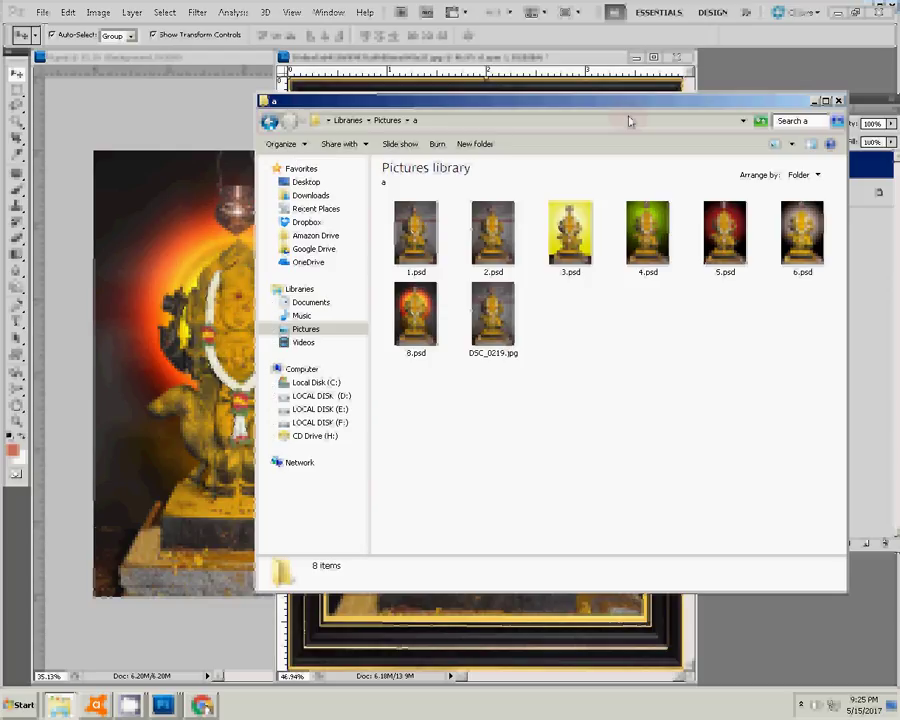
Step: Go up to Pictures and open folder c to view 1.jpg through 5.jpg
key("BackSpace")
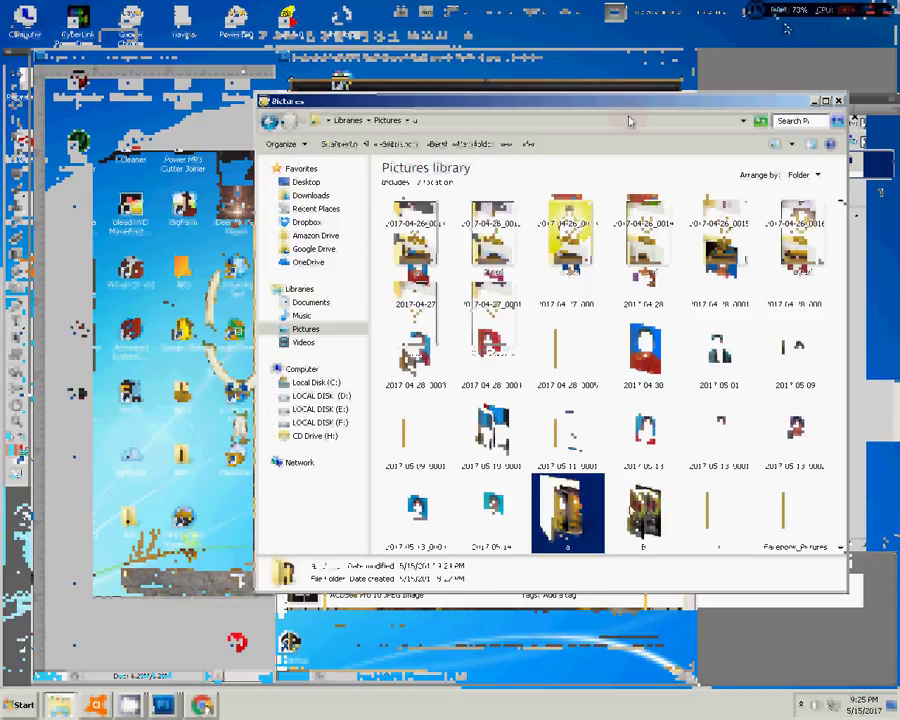
left_click(728, 521)
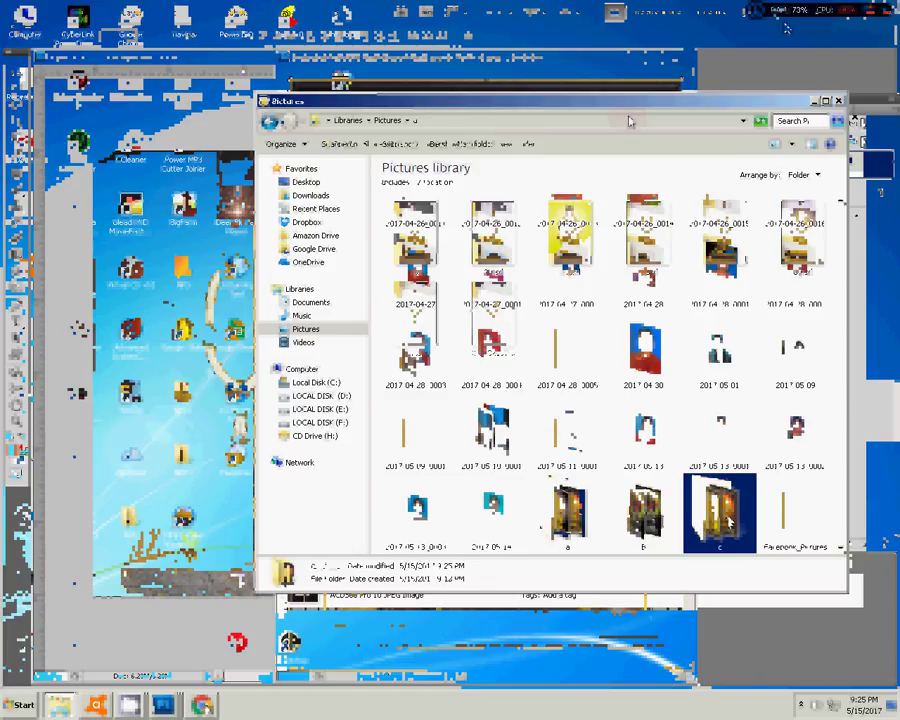
key("Right")
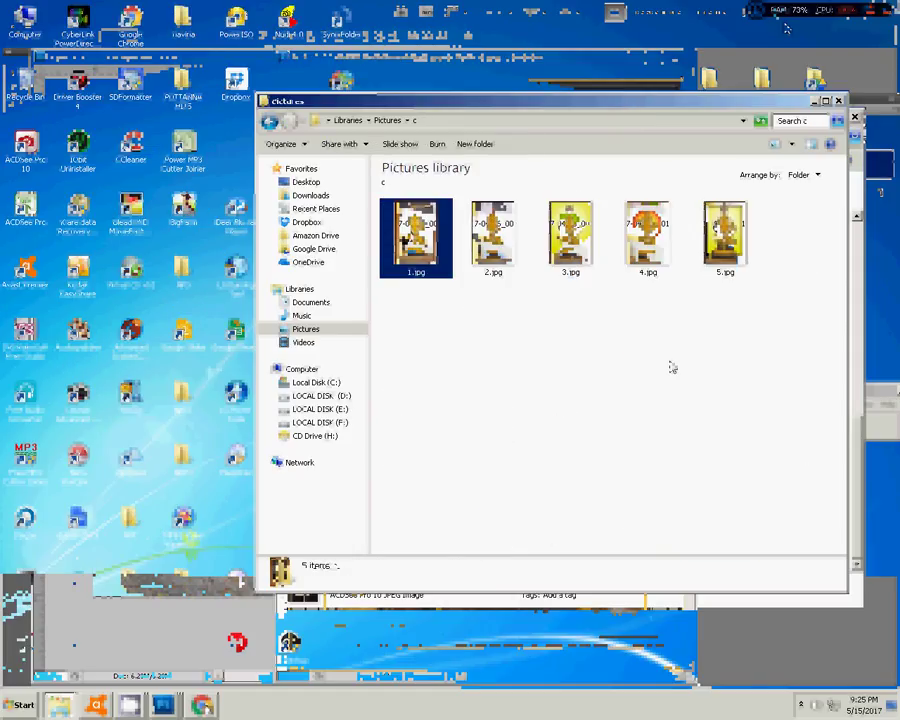
double_click(414, 243)
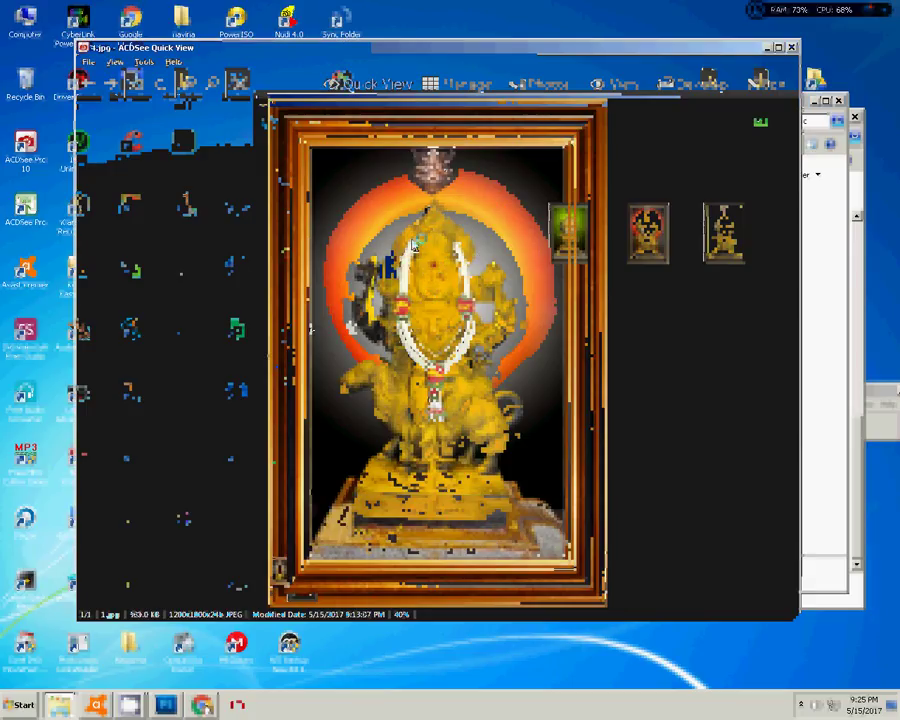
scroll(414, 243, "down", 1)
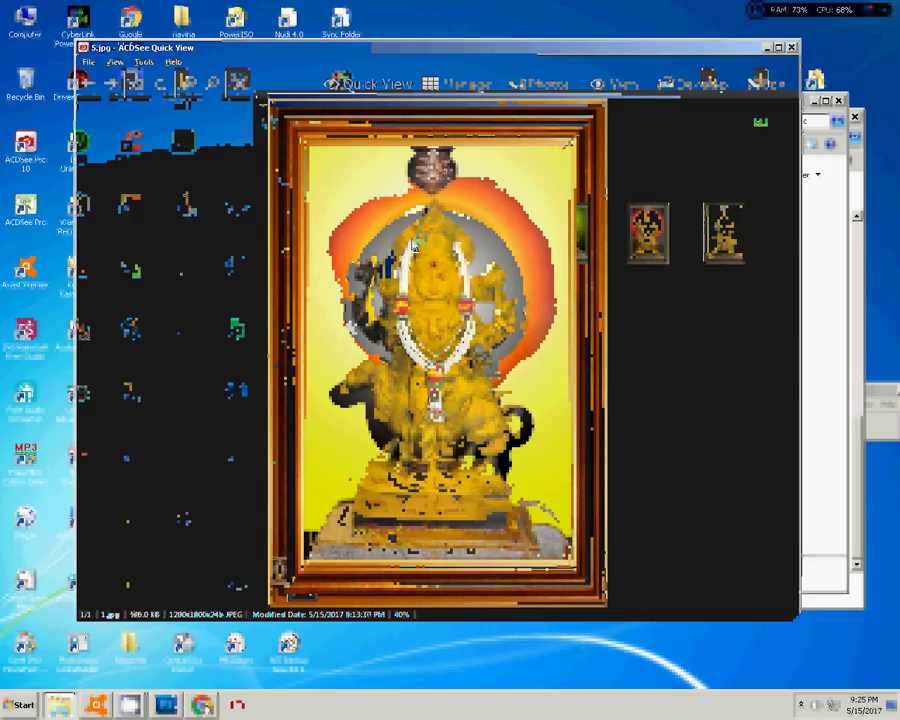
scroll(414, 243, "up", 1)
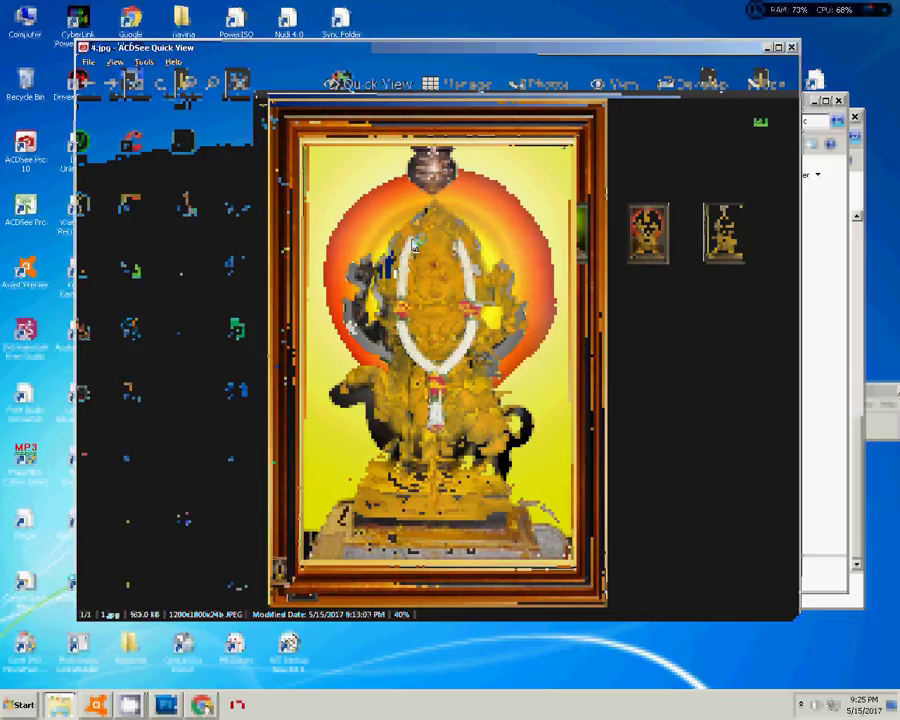
scroll(414, 243, "up", 1)
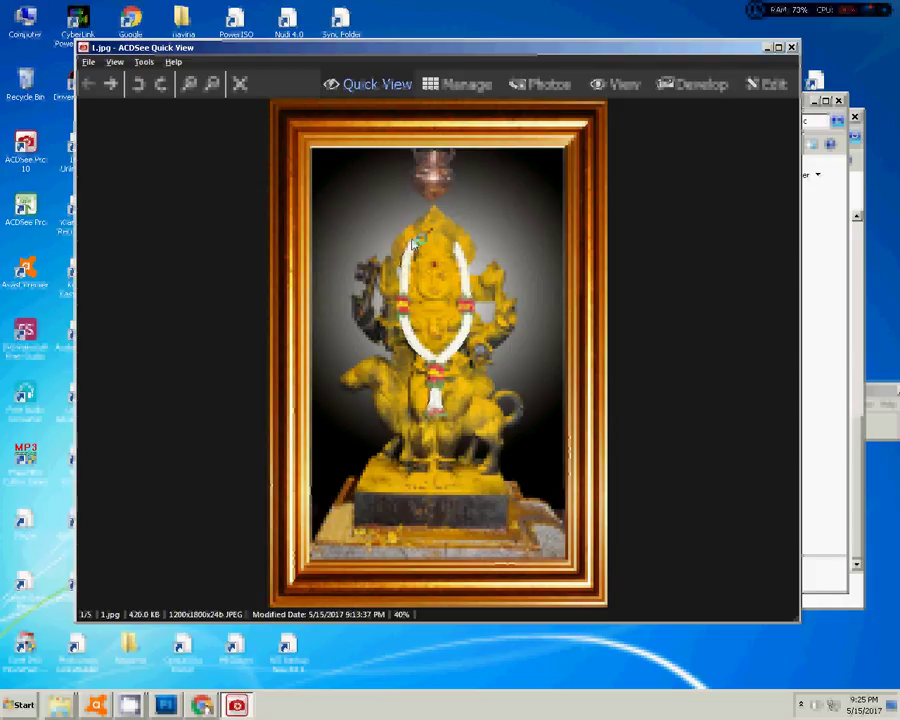
scroll(414, 243, "down", 1)
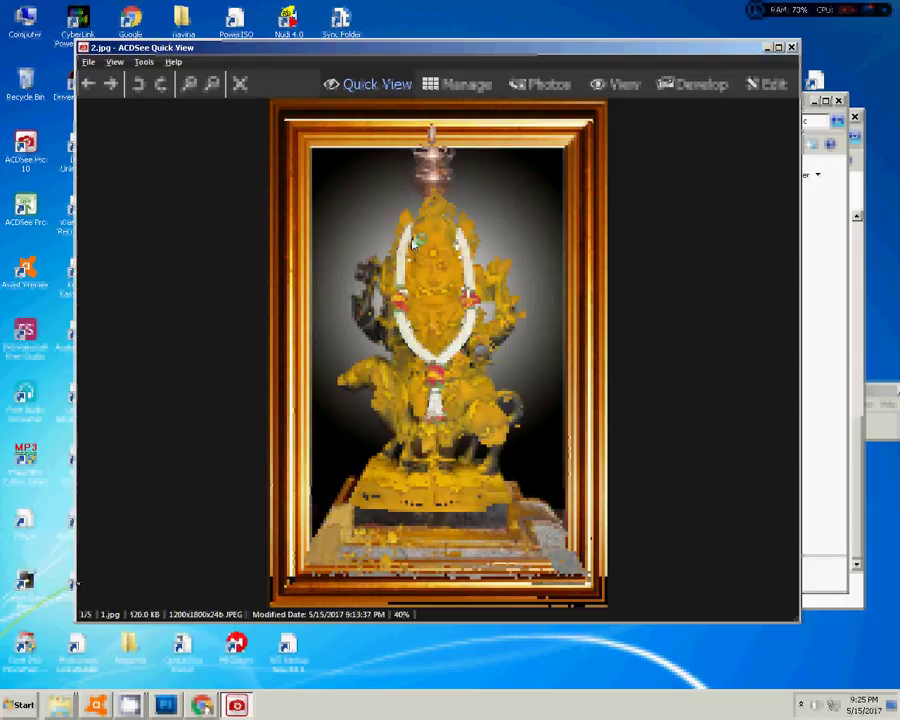
scroll(414, 243, "down", 1)
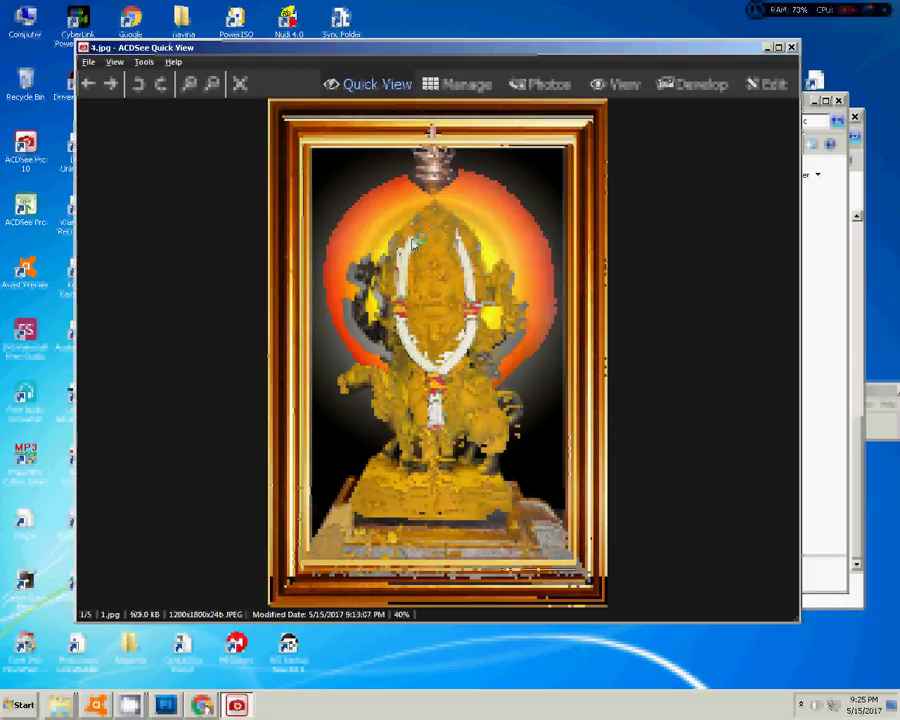
scroll(414, 240, "up", 1)
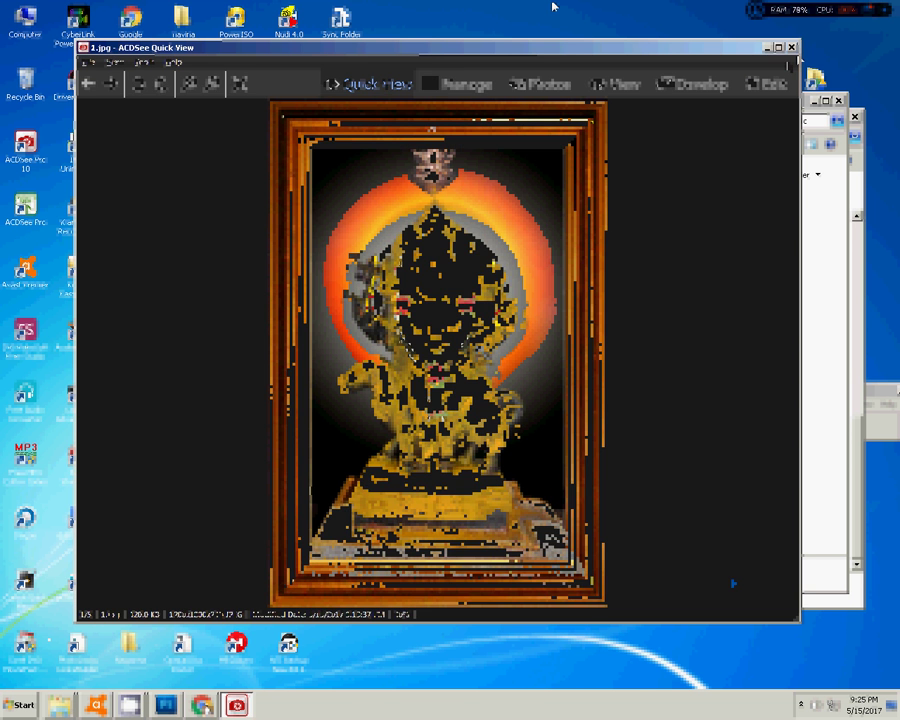
key("Escape")
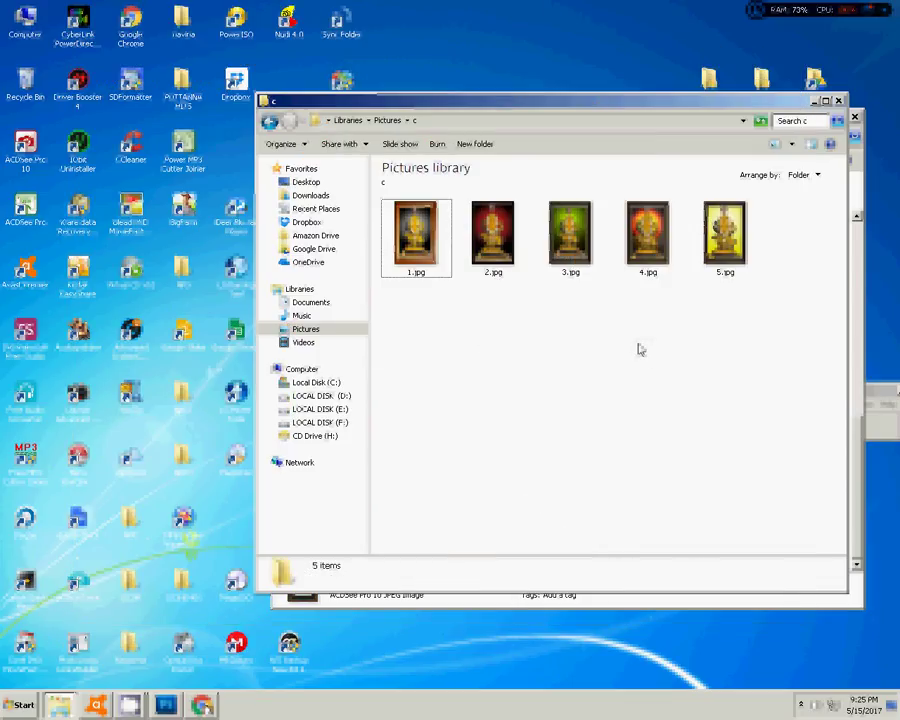
key("super")
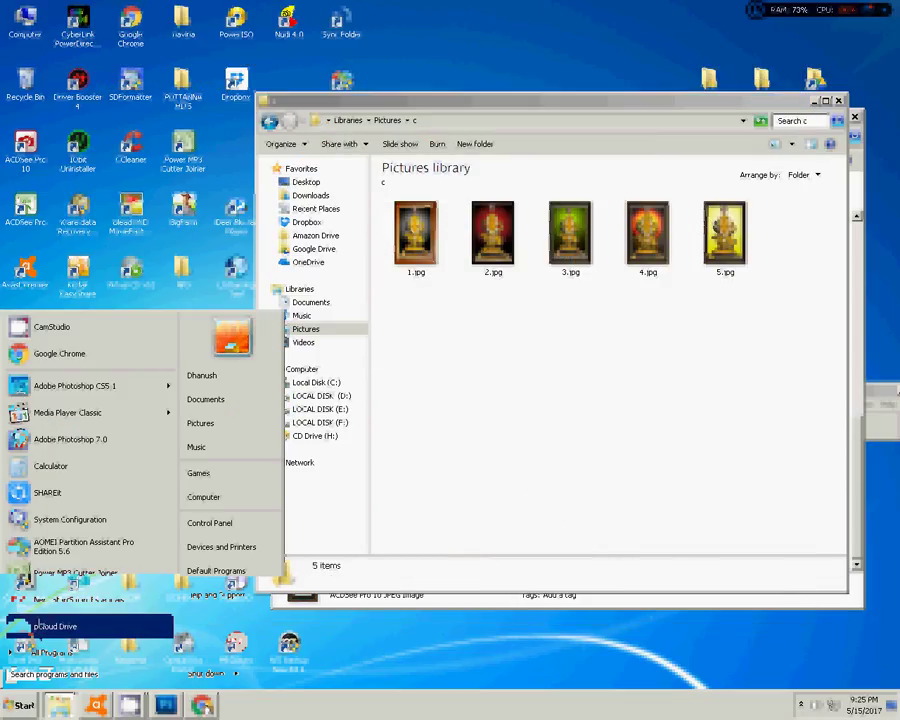
left_click(50, 495)
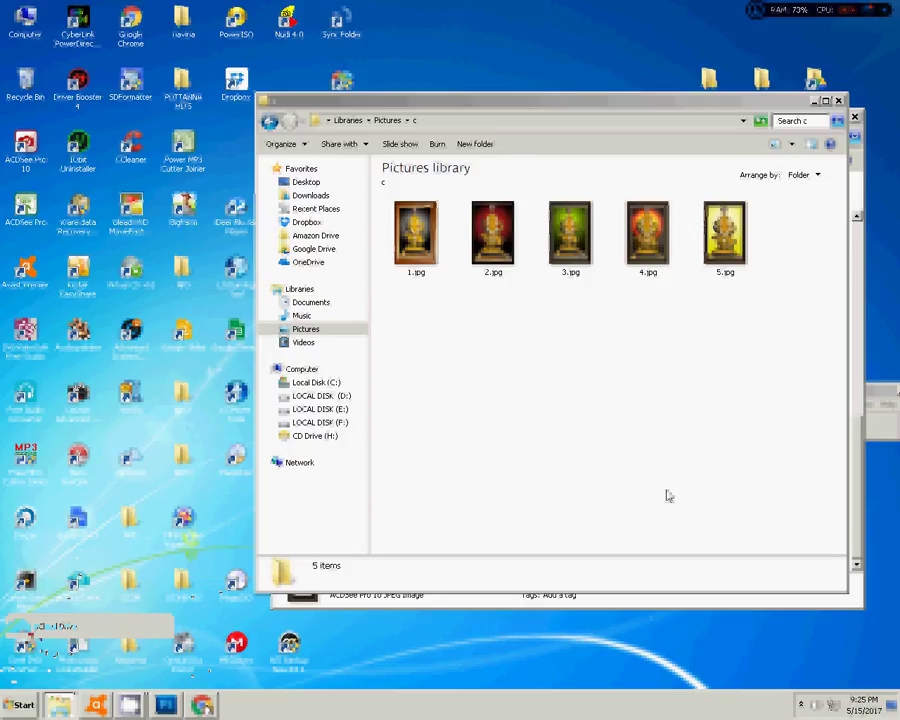